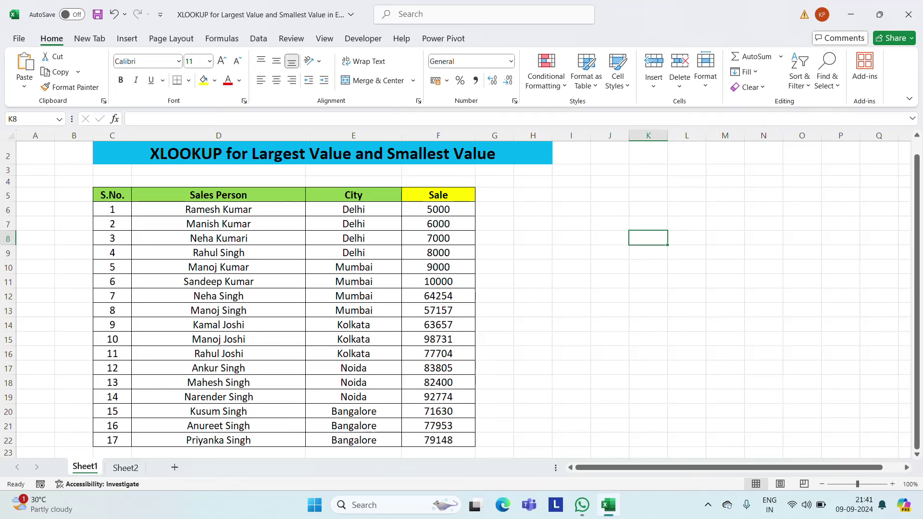
Highlight the Sales Person, City and Sale columns to point them out, then clear the selection
left_click(410, 180)
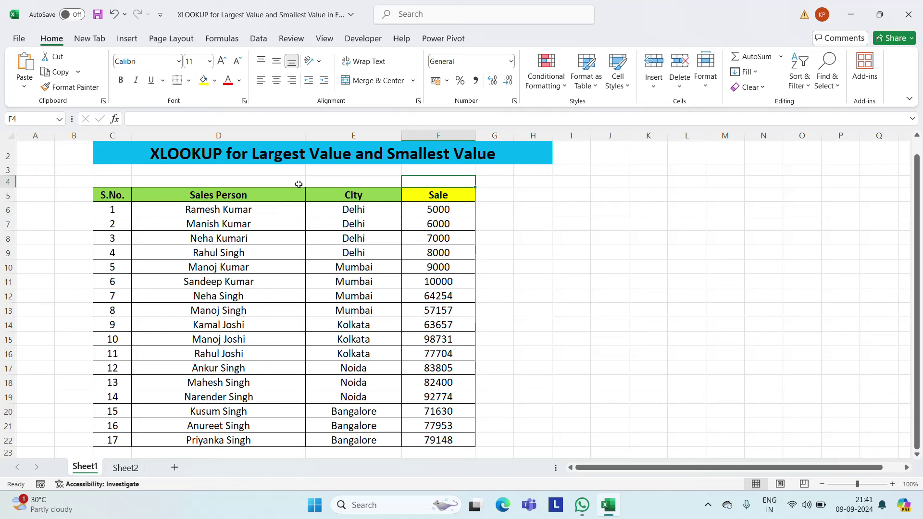
left_click(210, 201)
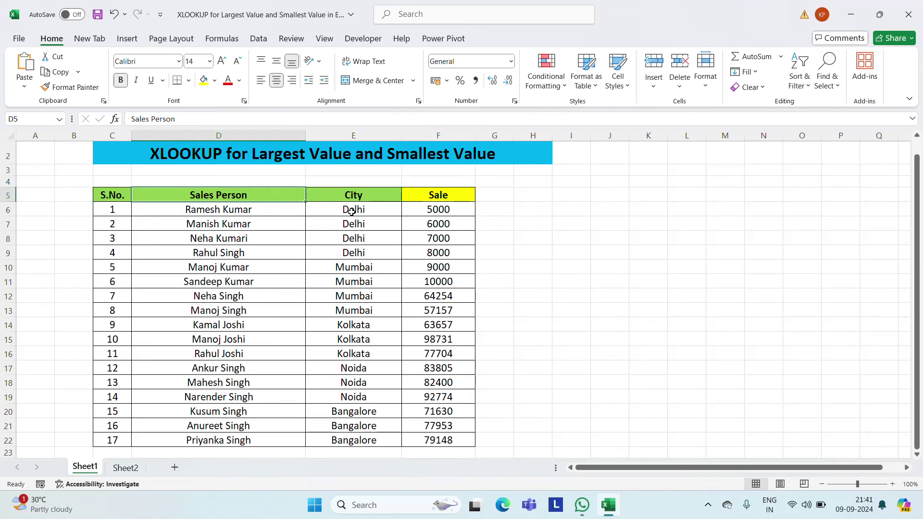
left_click(208, 136)
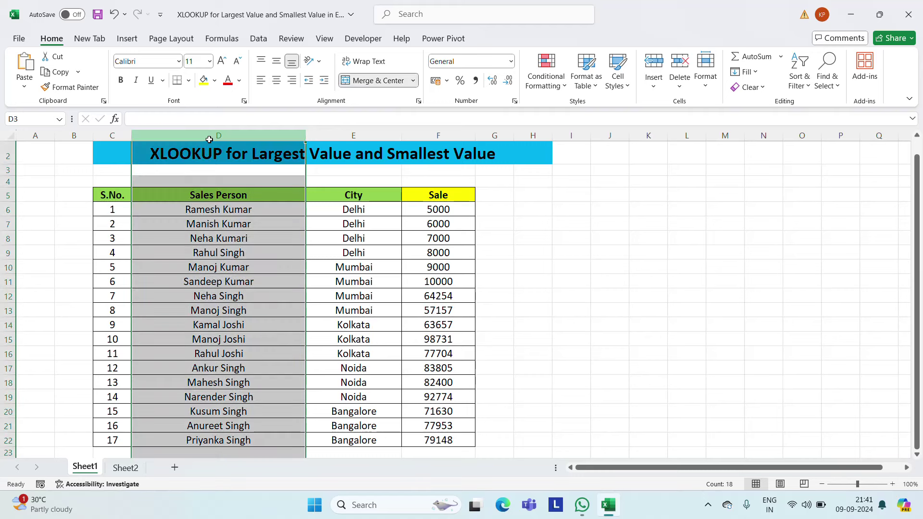
left_click(224, 224)
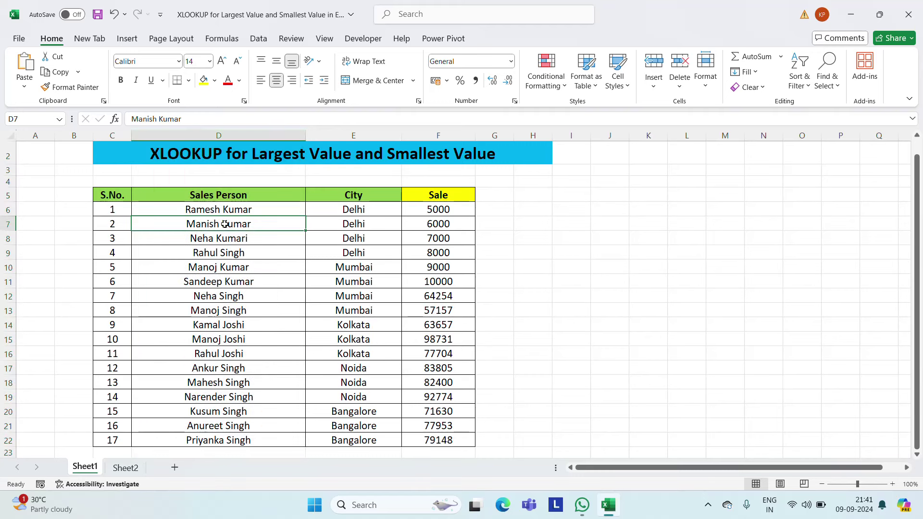
left_click(356, 135)
left_click(438, 181)
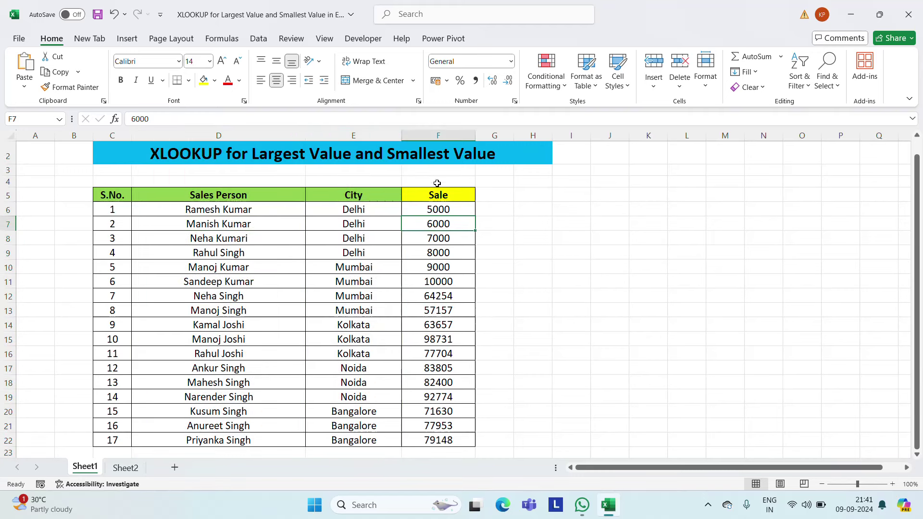
left_click(438, 135)
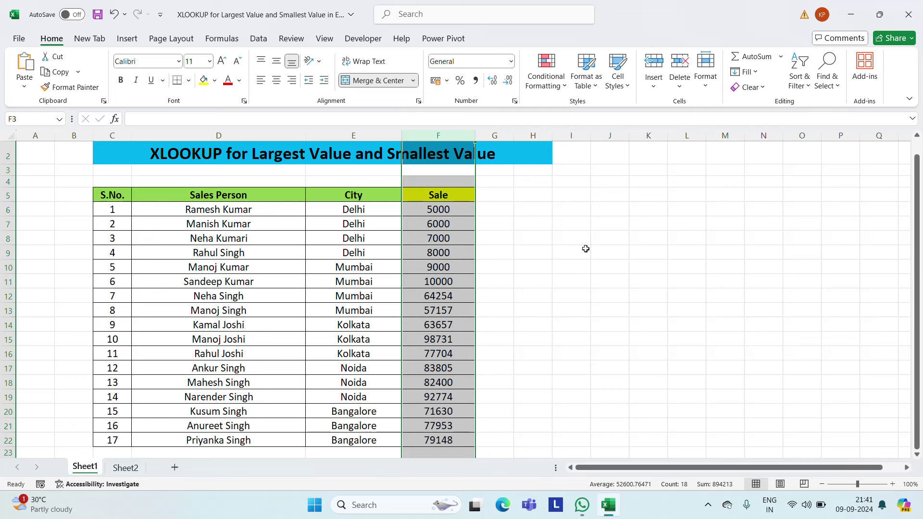
left_click(602, 198)
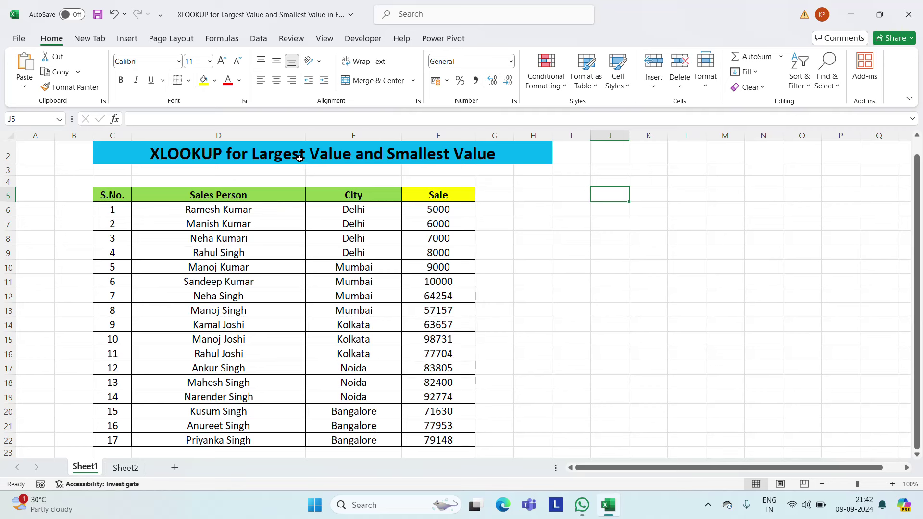
Enter the heading 'Largest Value' in cell J6, discarding a stray entry in K6
left_click(649, 208)
key("Up")
key("Left")
left_click(650, 207)
type("a")
key("Escape")
key("Left")
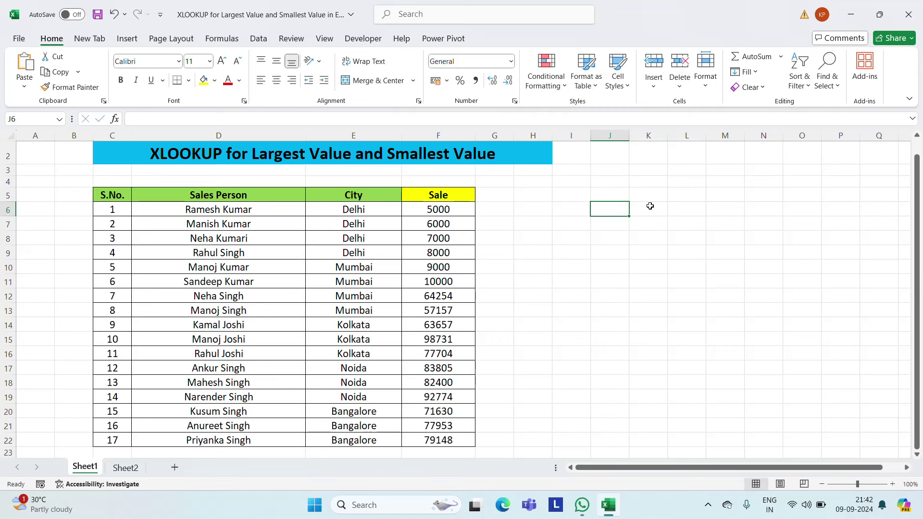
type("Lar")
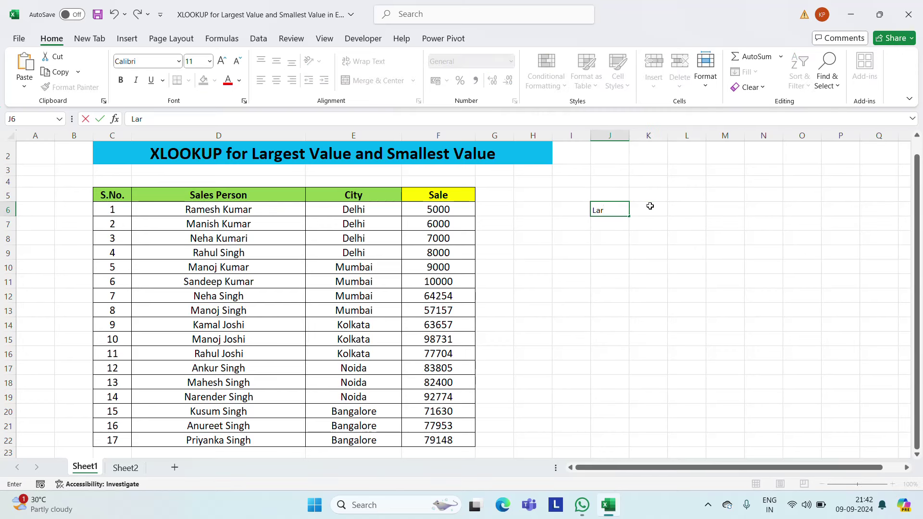
type("gest")
type(" Value")
key("ctrl+Return")
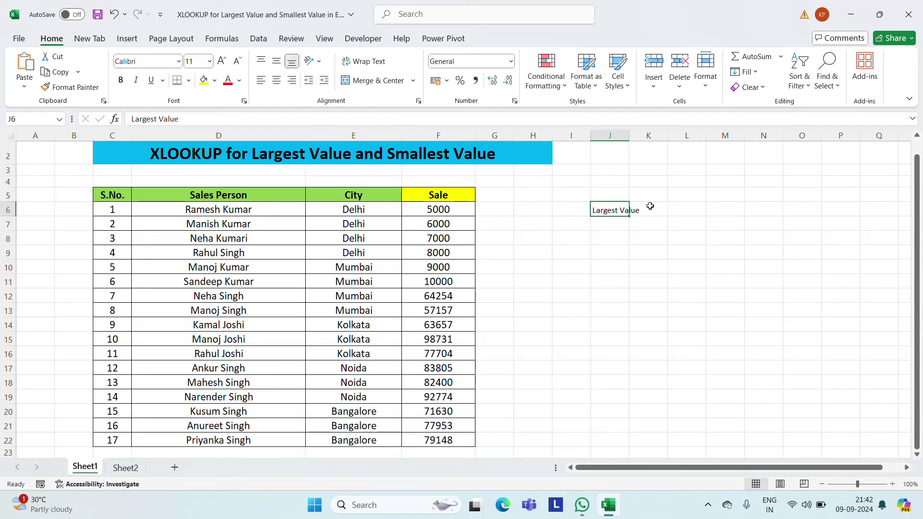
Make the Largest Value heading bold at size 16 and autofit column J to it
left_click(195, 61)
type("16")
key("Return")
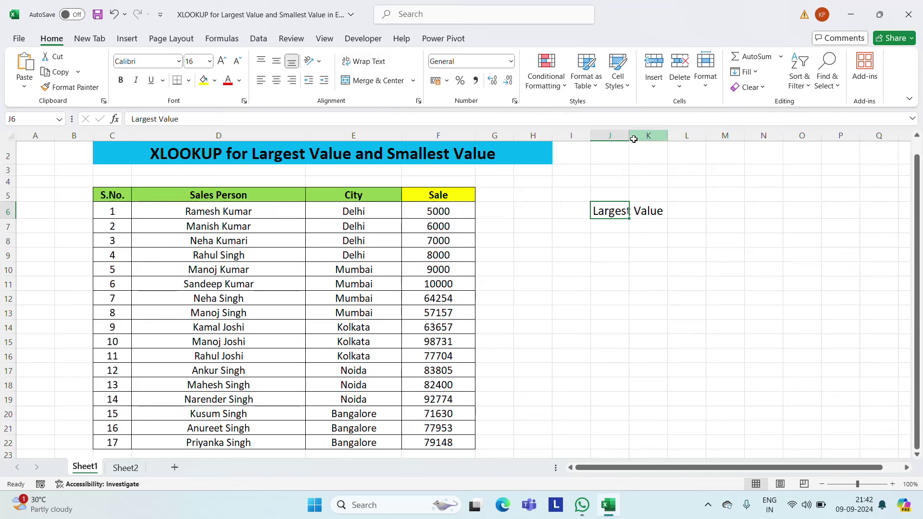
left_click_drag(631, 135, 631, 135)
double_click(631, 135)
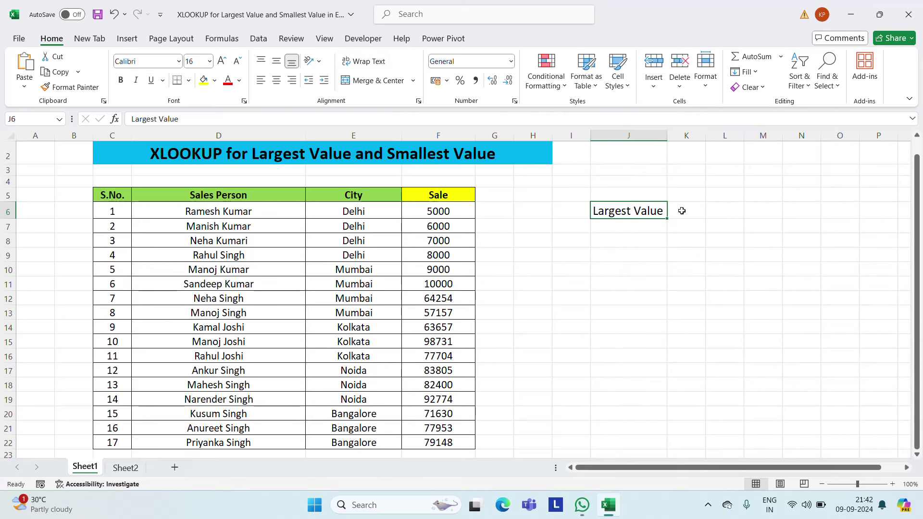
key("ctrl+b")
key("Return")
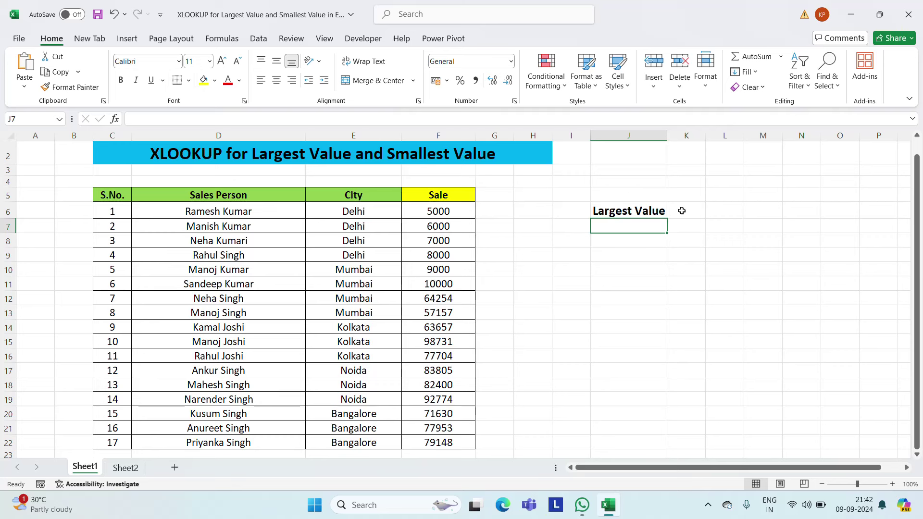
key("Left")
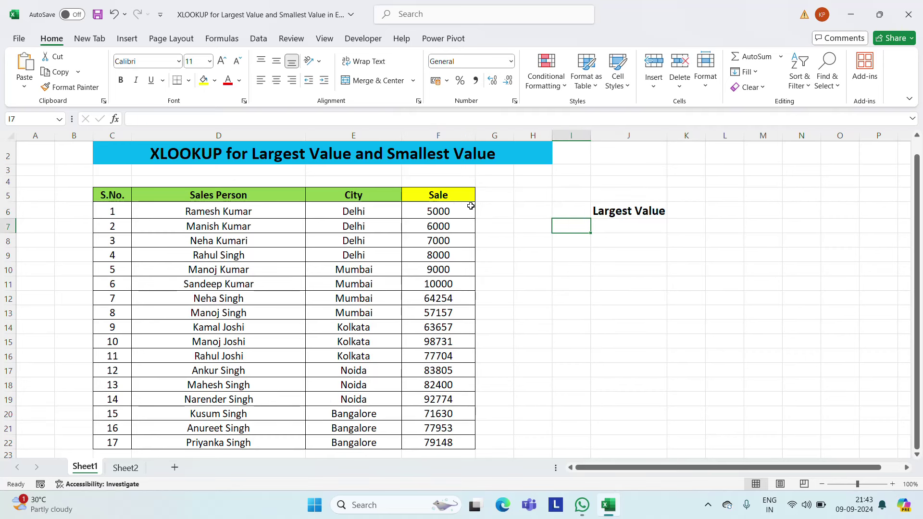
Enter rank 1 in cell I7, centred at font size 16
key("Right")
key("Right")
key("Left")
key("Left")
key("Left")
key("Right")
key("Right")
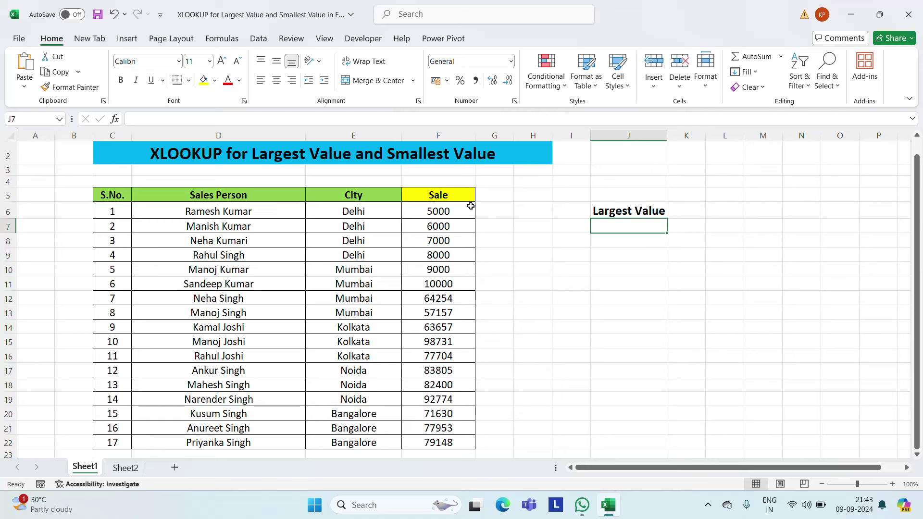
left_click(629, 137)
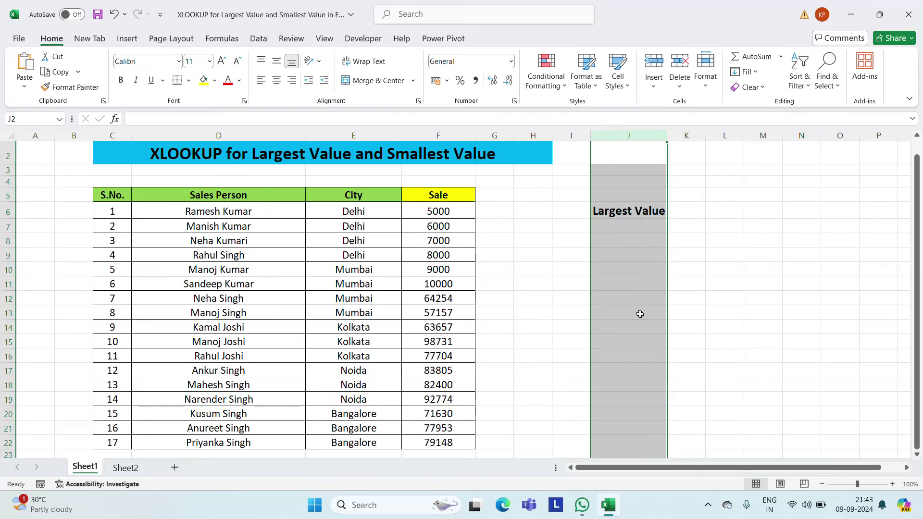
left_click(561, 211)
key("Down")
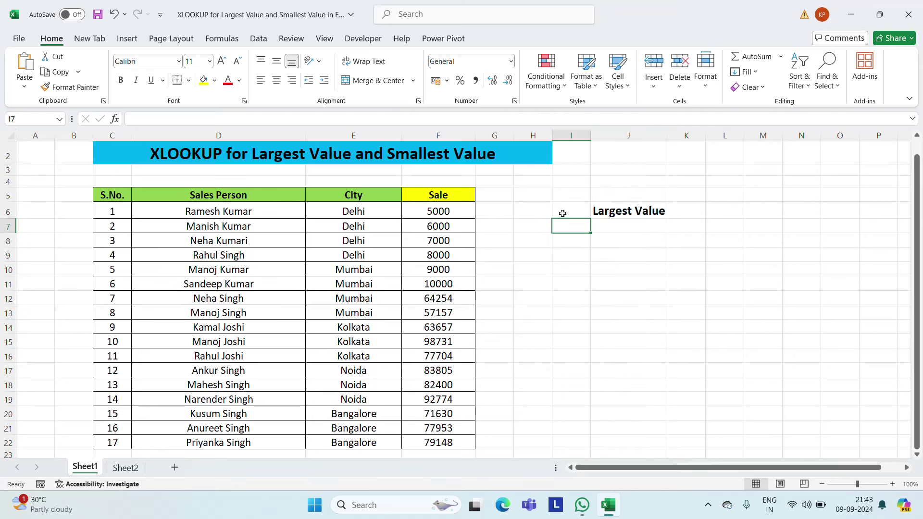
type("1")
key("ctrl+Return")
left_click(195, 63)
type("16")
key("Return")
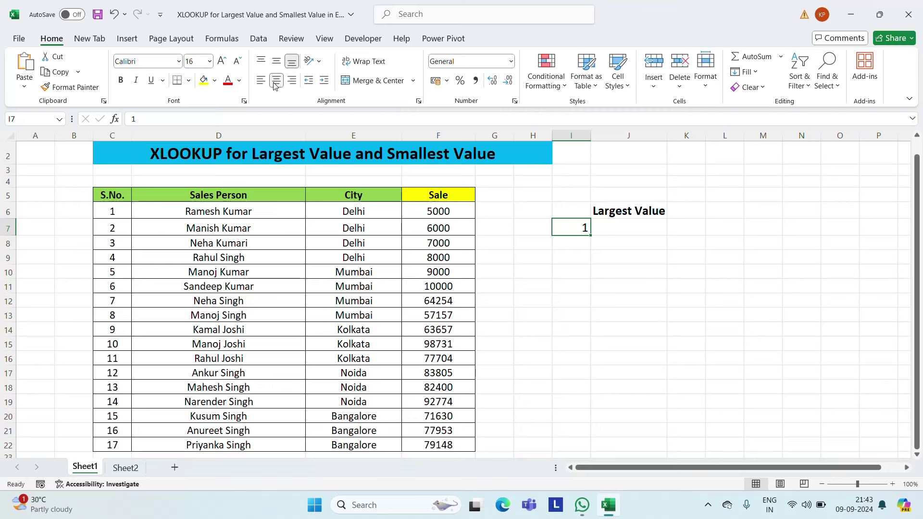
left_click(276, 83)
Enter =LARGE(F6:F22,I7) in J7, returning 98731, centred at size 16
left_click(627, 234)
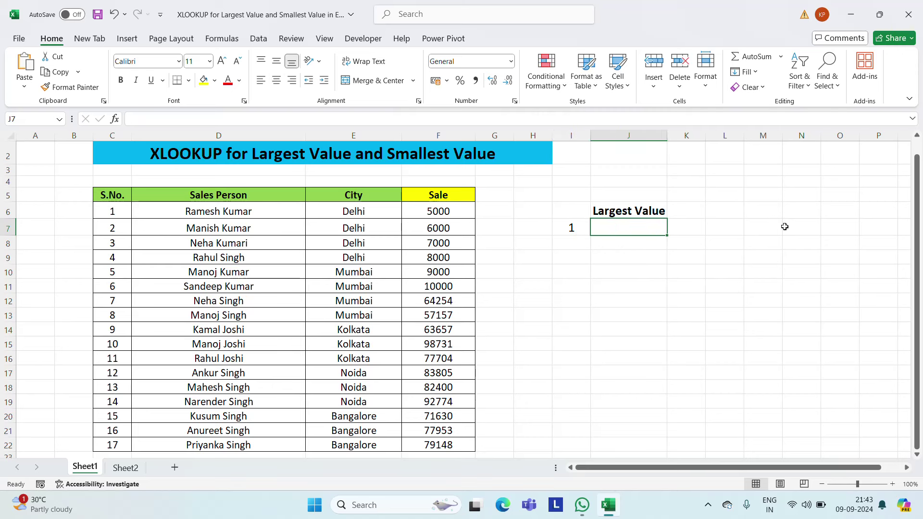
type("=la")
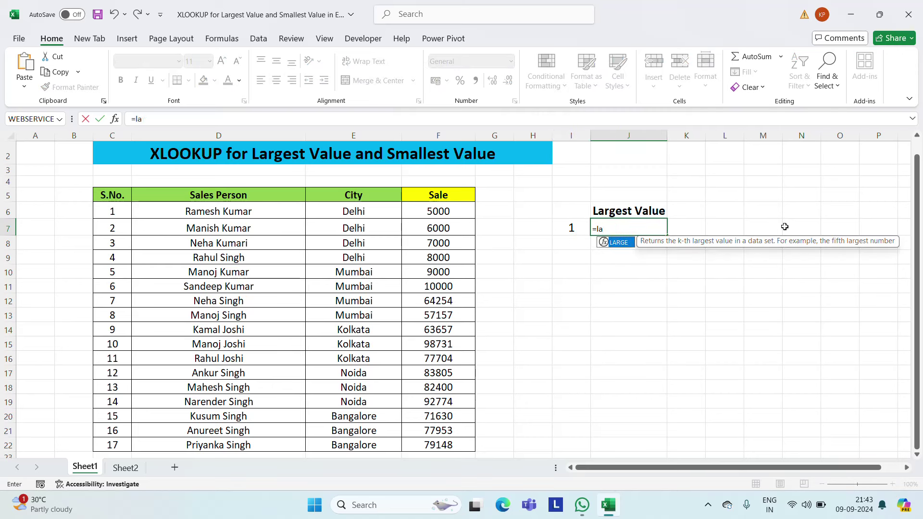
type("r")
key("Tab")
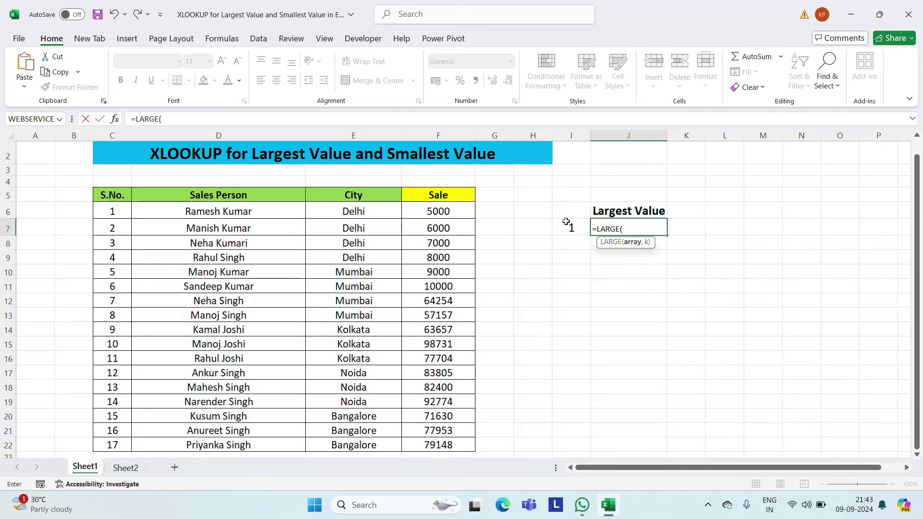
left_click(445, 216)
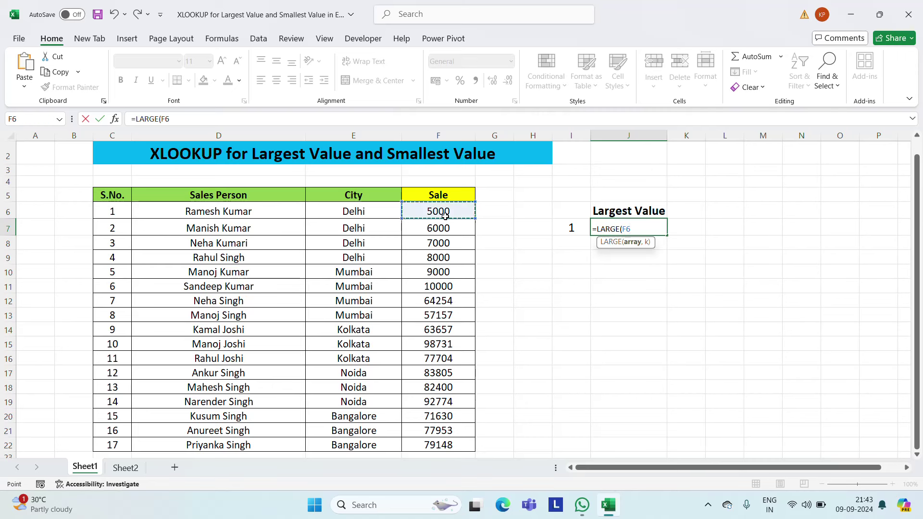
key("ctrl+shift+Down")
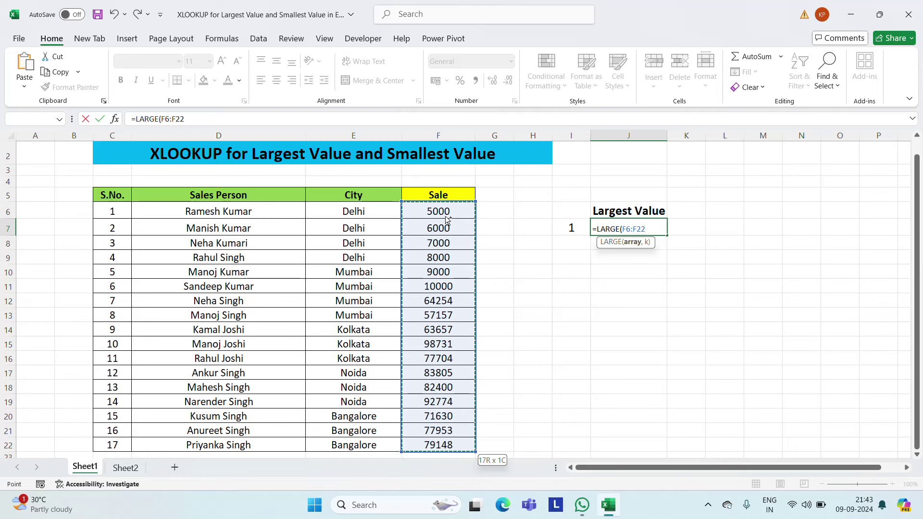
type(",")
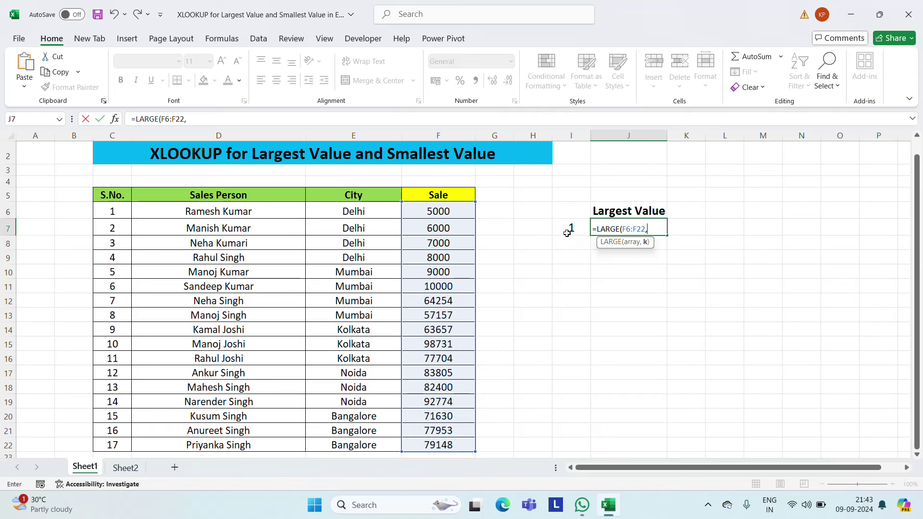
left_click(566, 232)
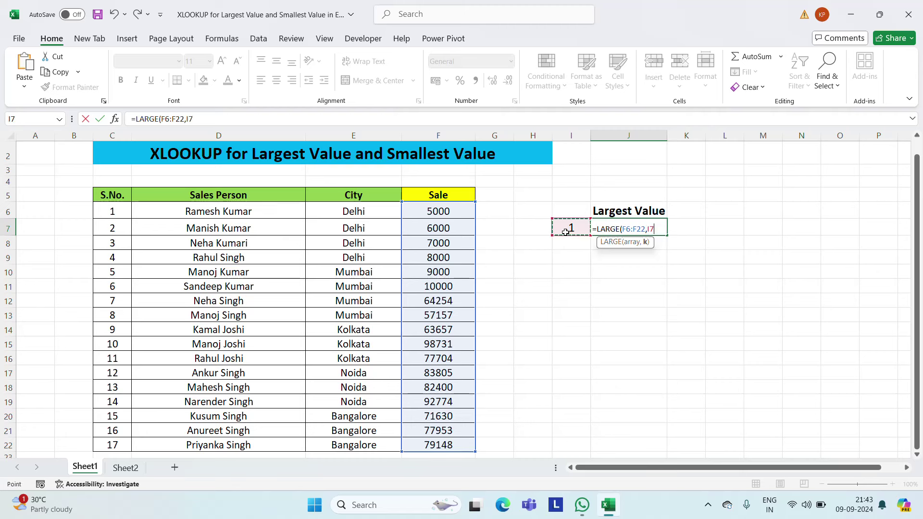
key("ctrl+Return")
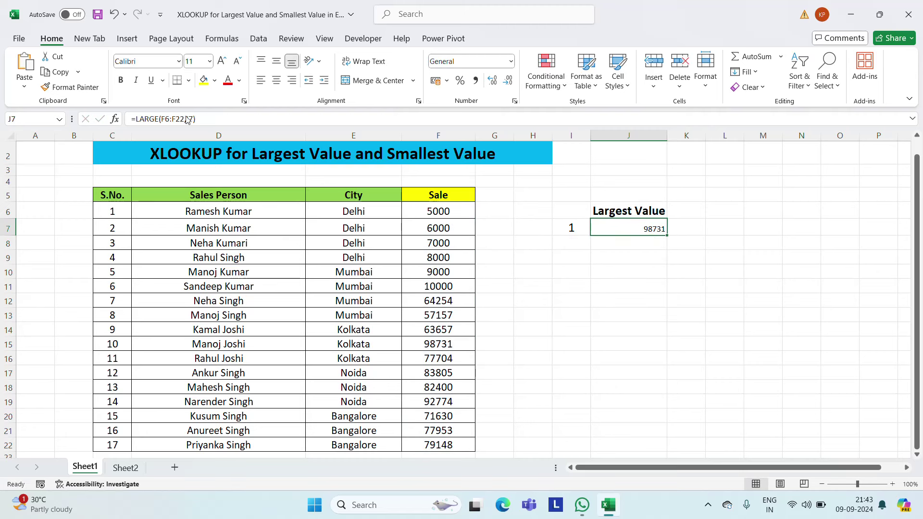
left_click(198, 61)
type("16")
key("Return")
left_click(276, 80)
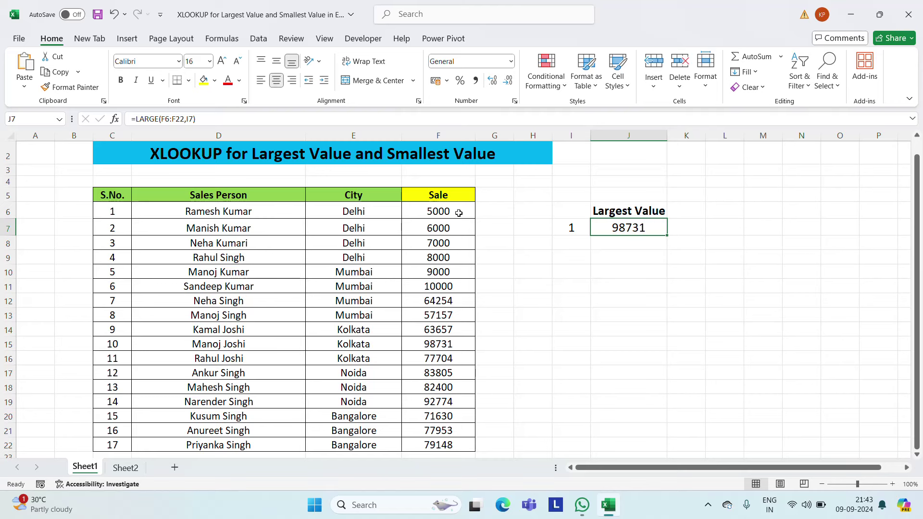
Locate the table row and salesperson behind the 98731 top sale
left_click(617, 253)
key("Left")
key("Left")
key("Left")
key("Left")
key("Down")
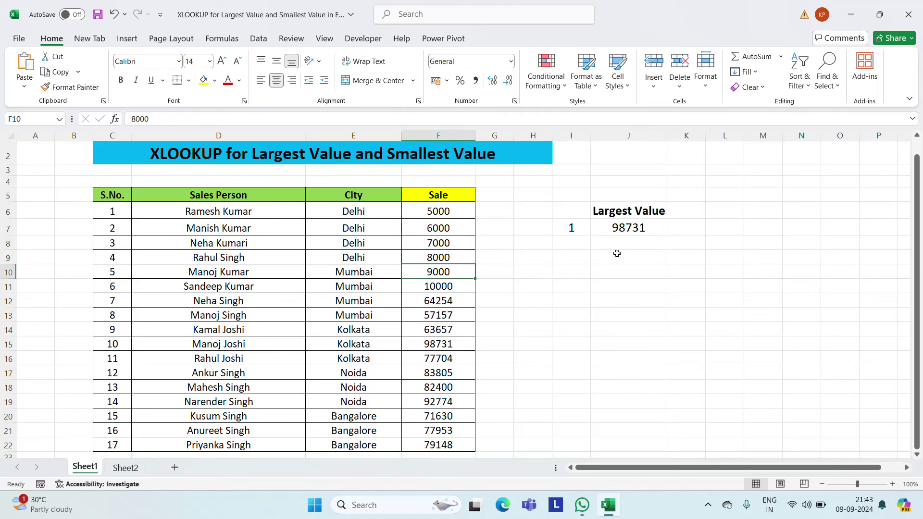
key("Down")
key("Down")
key("Down")
key("Down")
key("Down")
key("Down")
key("Up")
key("Up")
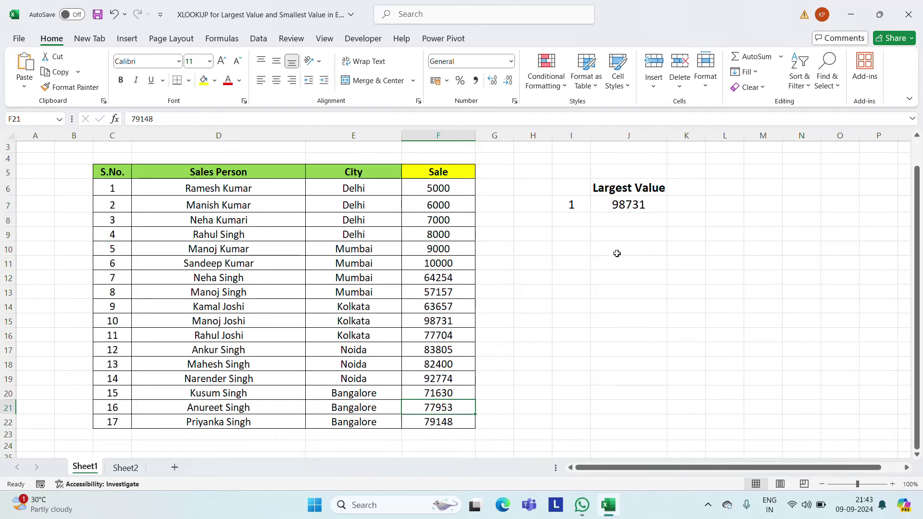
key("Up")
key("Up")
key("Up")
key("Up")
key("Up")
key("Left")
key("Left")
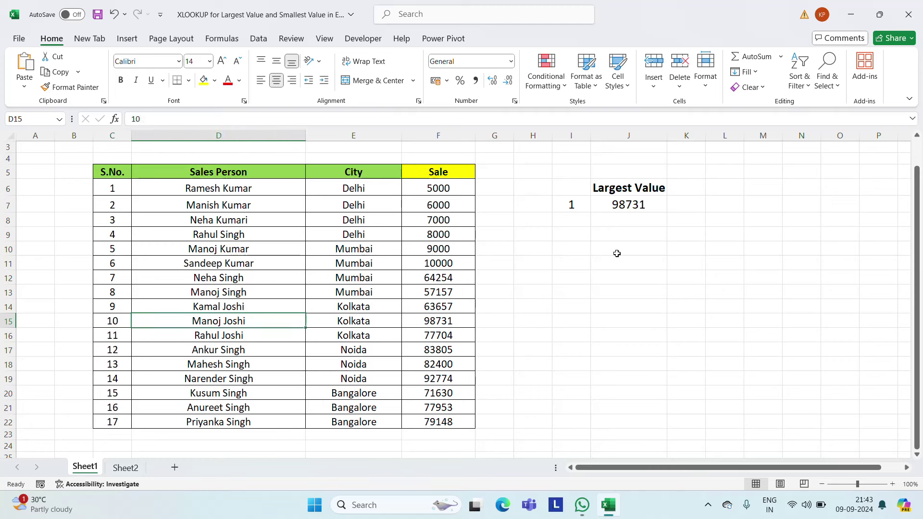
key("Right")
key("Right")
key("Right")
key("Right")
key("Up")
key("Up")
key("Up")
key("Up")
key("Up")
key("Up")
key("Up")
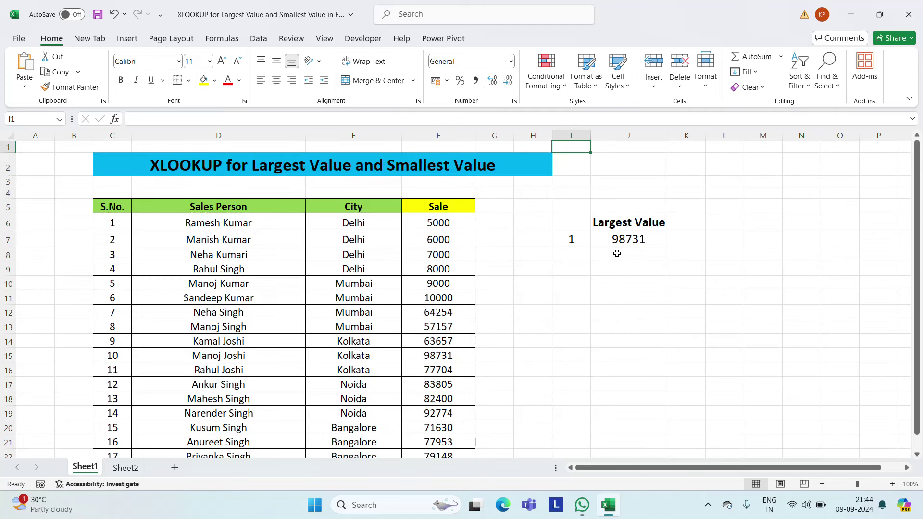
key("Down")
key("Down")
key("Down")
key("Down")
key("Down")
key("Down")
key("Right")
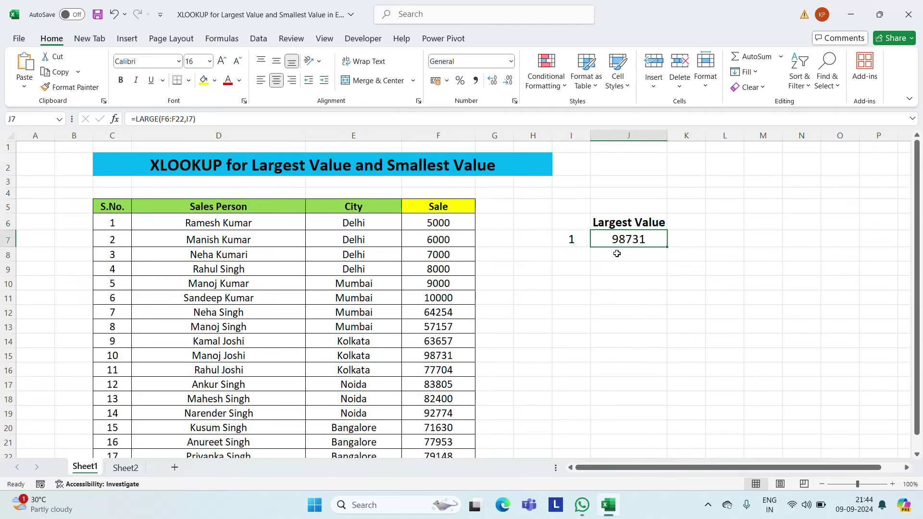
Insert a new empty column J before the Largest Value heading
left_click(629, 135)
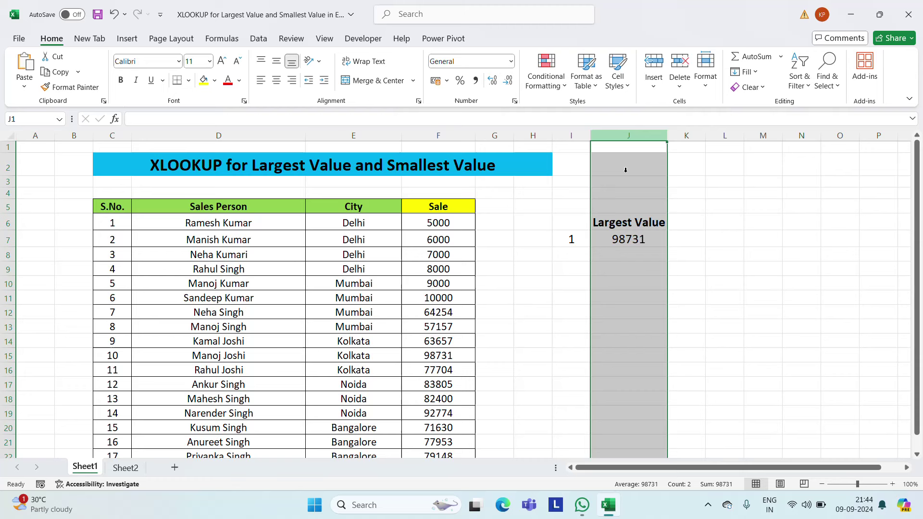
right_click(625, 357)
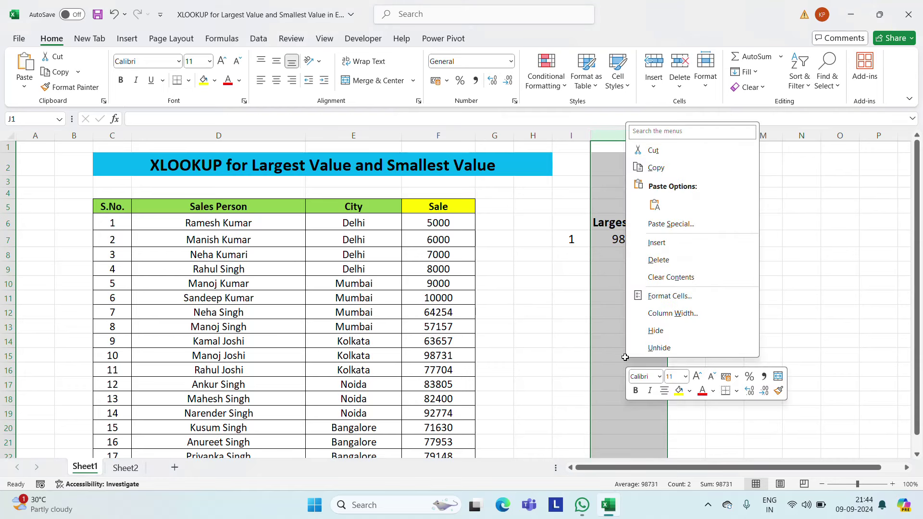
left_click(655, 243)
Copy the green Sales Person header from D5 into J6 and widen column J to fit
left_click(610, 221)
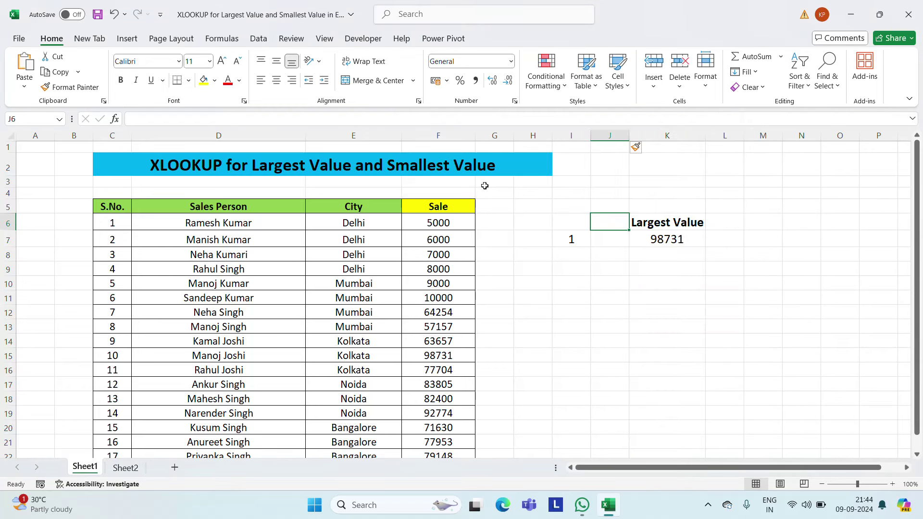
left_click(238, 208)
key("ctrl+c")
key("Right")
key("Right")
key("Right")
key("Right")
key("Right")
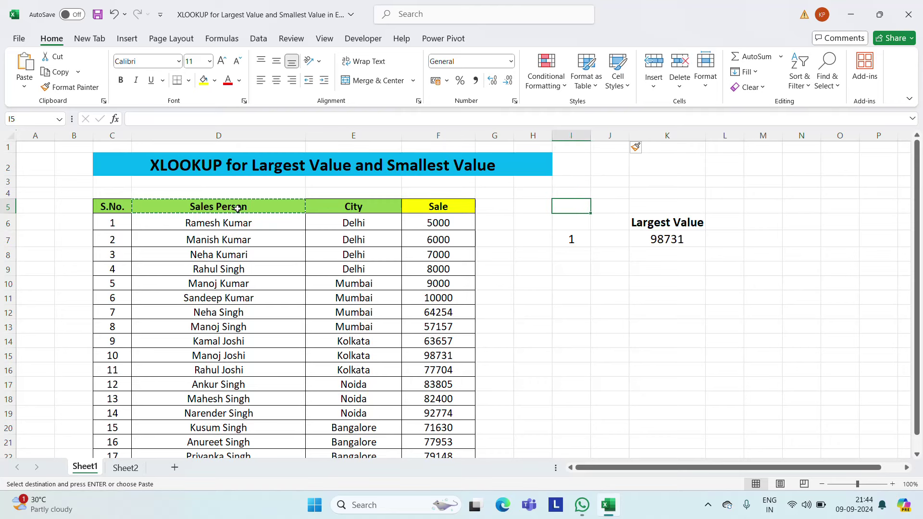
key("Right")
key("Down")
key("ctrl+v")
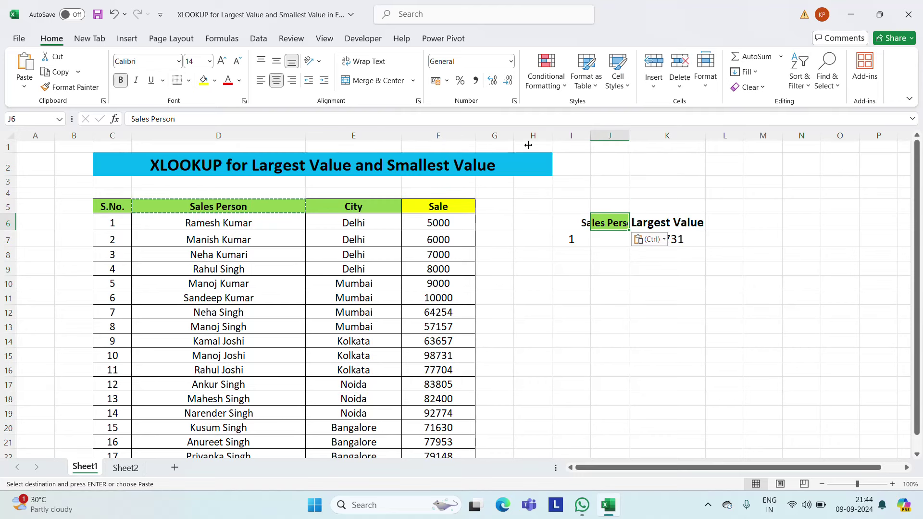
left_click_drag(623, 130, 748, 131)
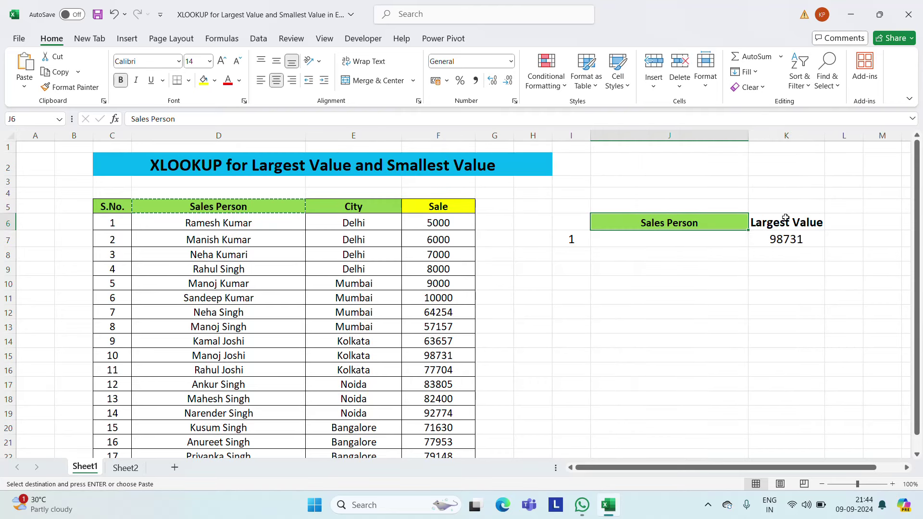
key("ctrl+z")
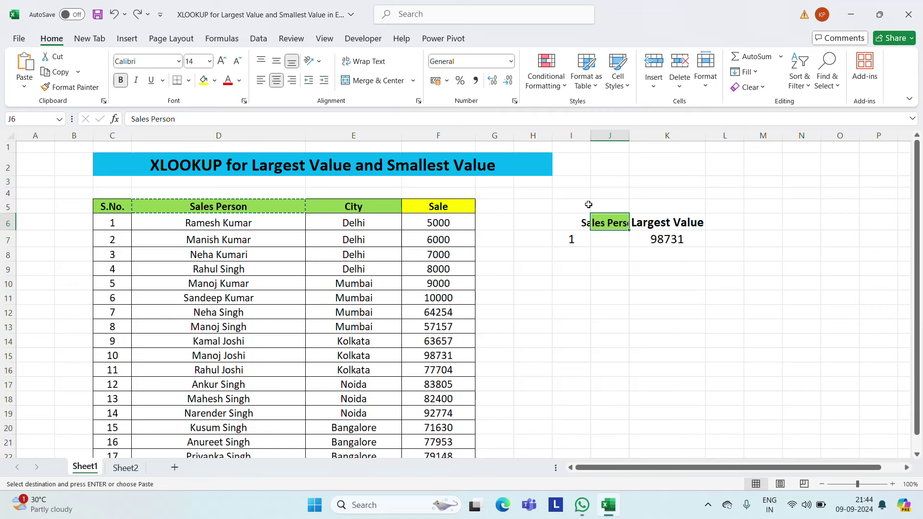
left_click_drag(629, 136, 672, 136)
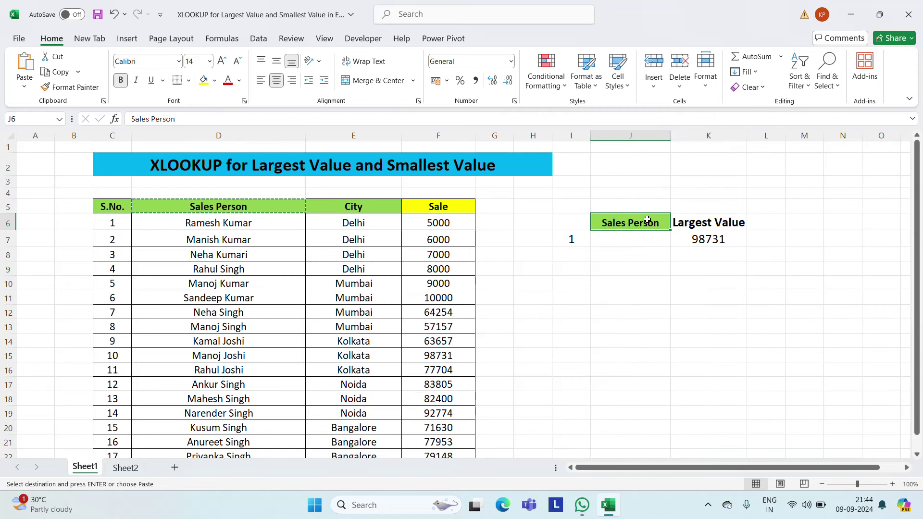
left_click(642, 244)
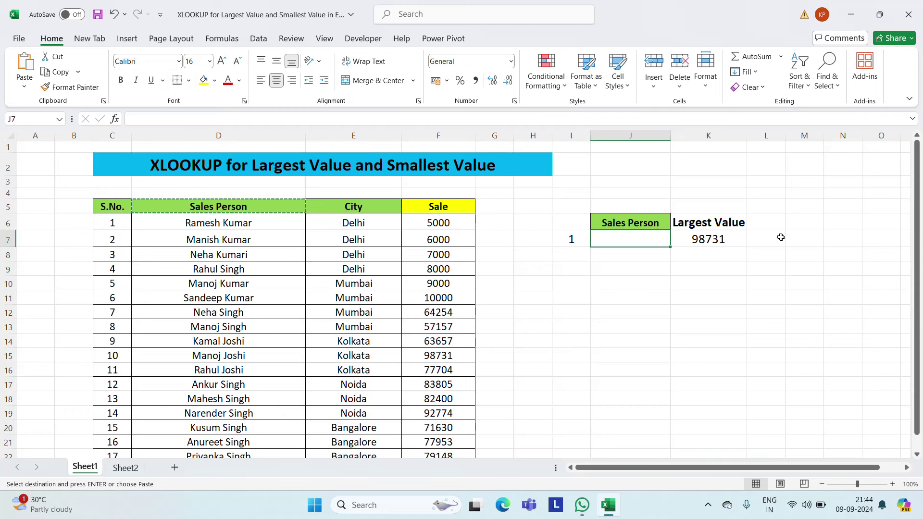
Enter =XLOOKUP(K7,F6:F22,D6:D22) in J7 to return the top seller's name
type("=xl")
key("Tab")
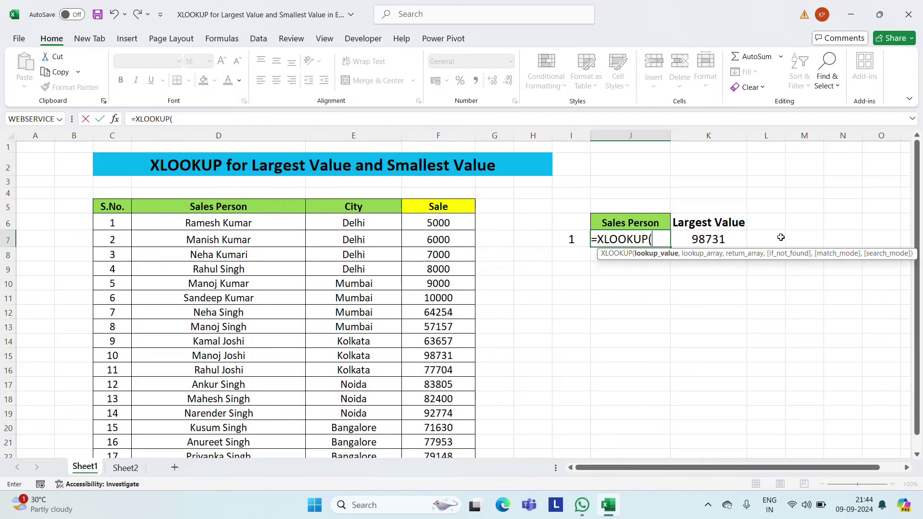
key("Right")
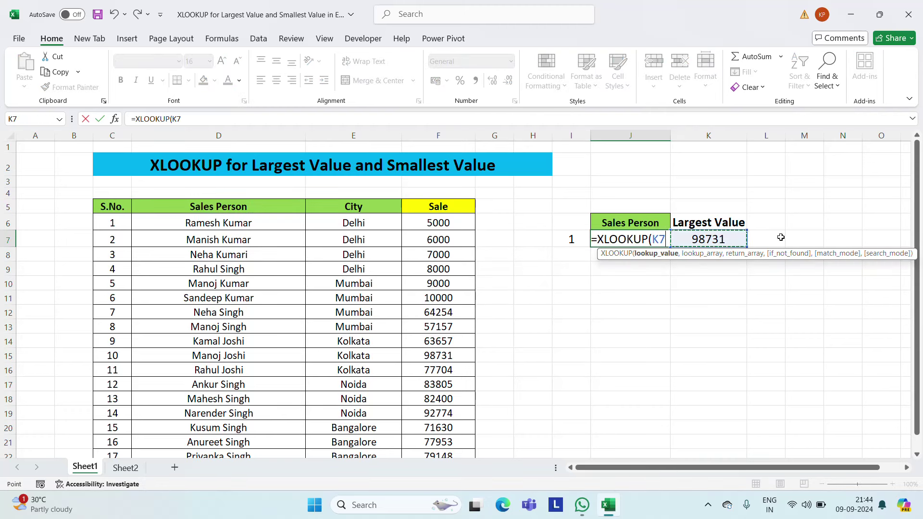
type(",")
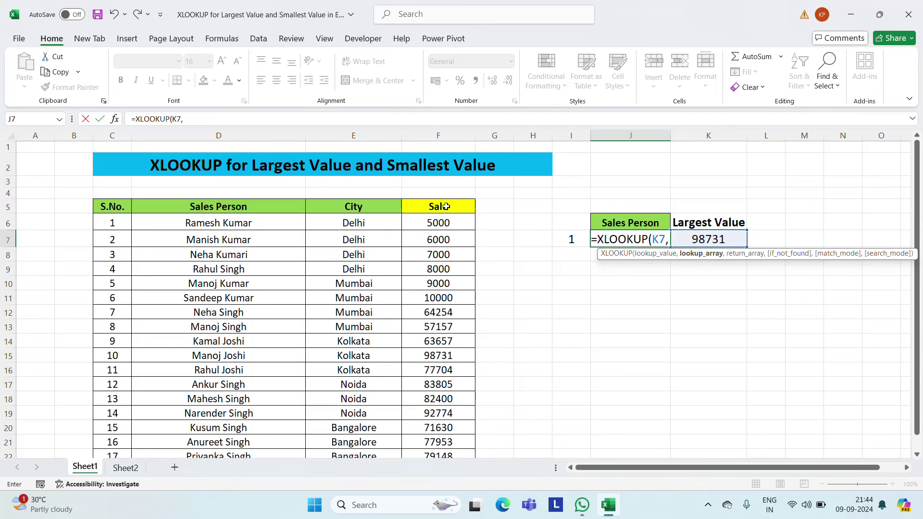
left_click(443, 224)
key("ctrl+shift+Down")
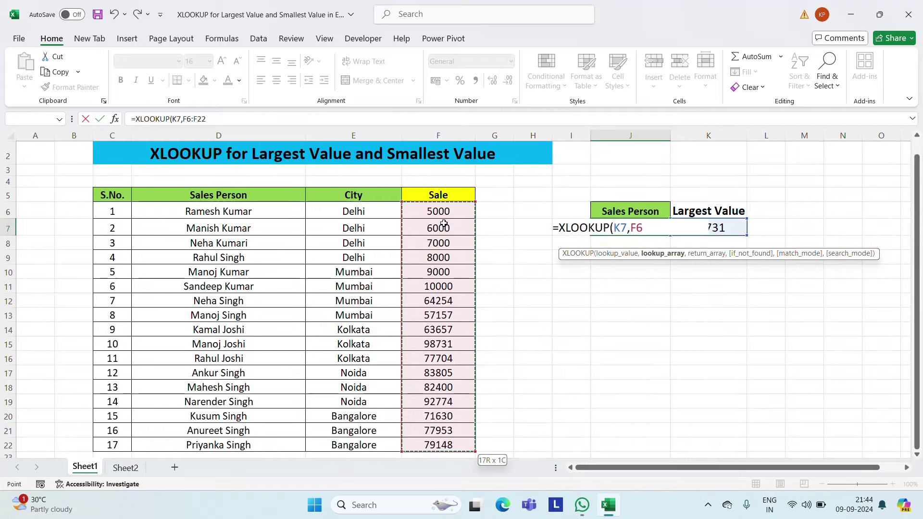
type(",")
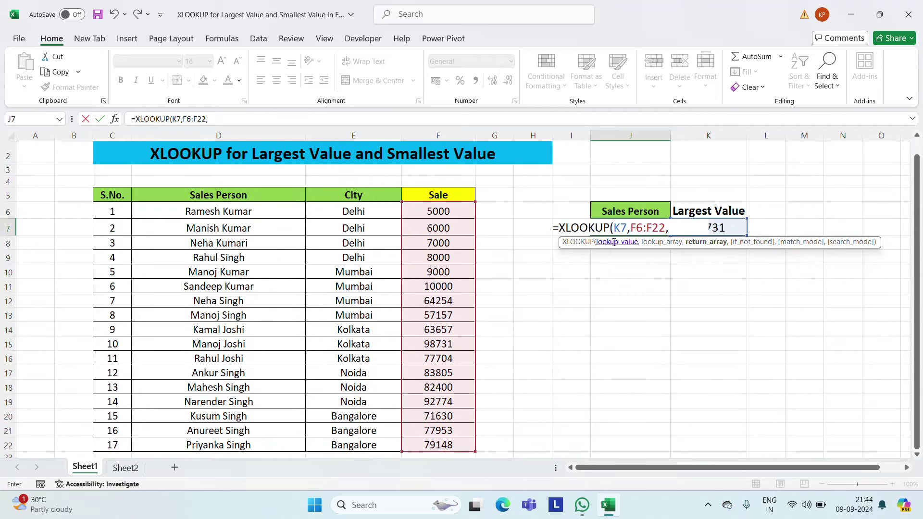
left_click(246, 211)
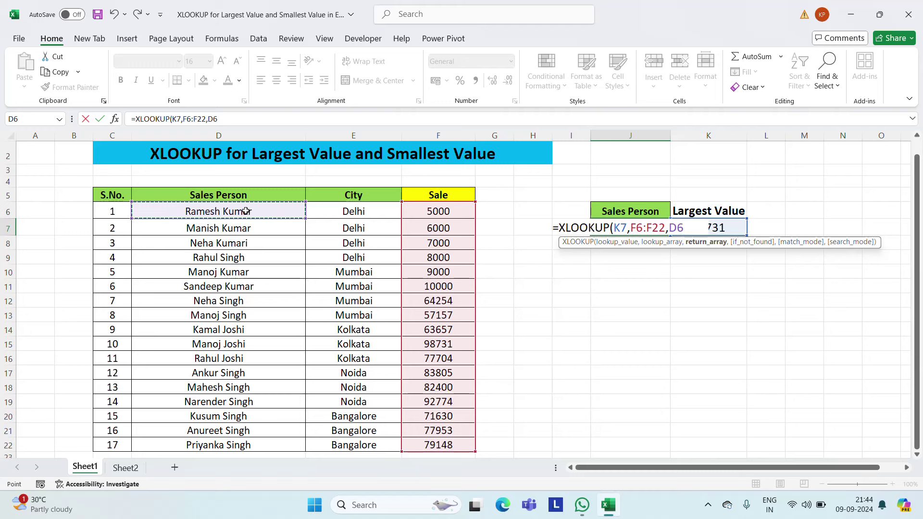
key("ctrl+shift+Down")
key("Return")
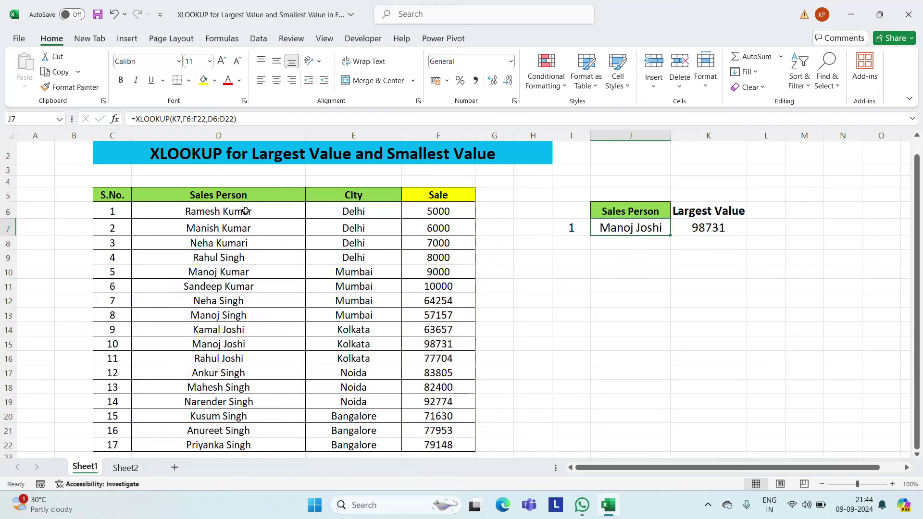
left_click(721, 223)
Test the lookup by entering 9000 in K7, check the returned name, then undo
left_click(427, 265)
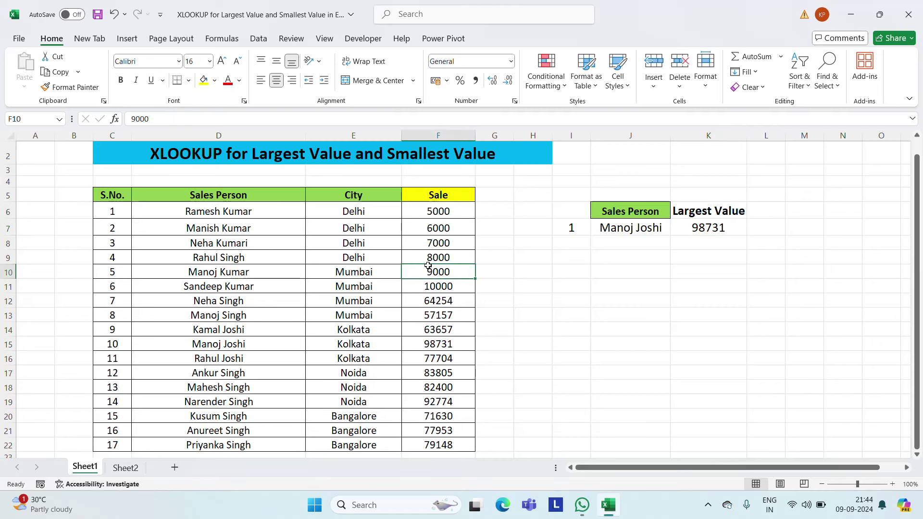
key("Right")
key("Right")
key("Right")
key("Right")
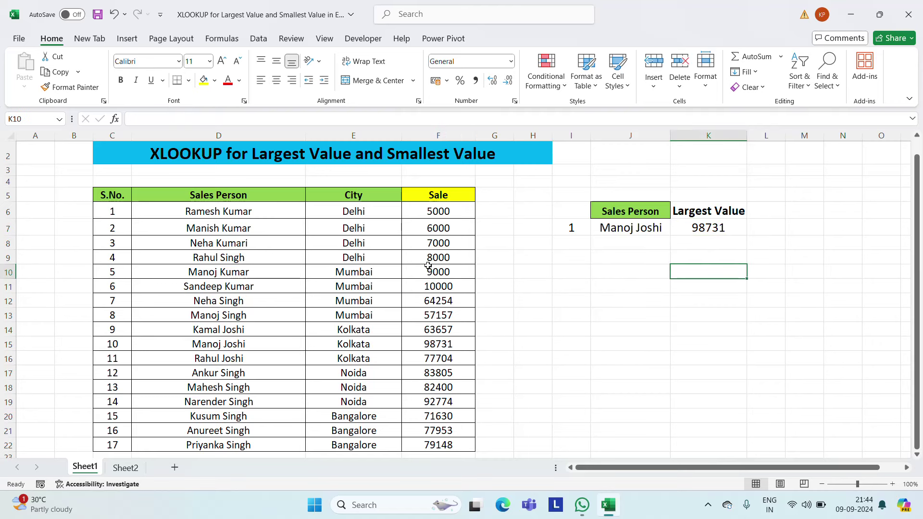
key("Up")
key("Up")
key("Up")
key("F2")
type("900")
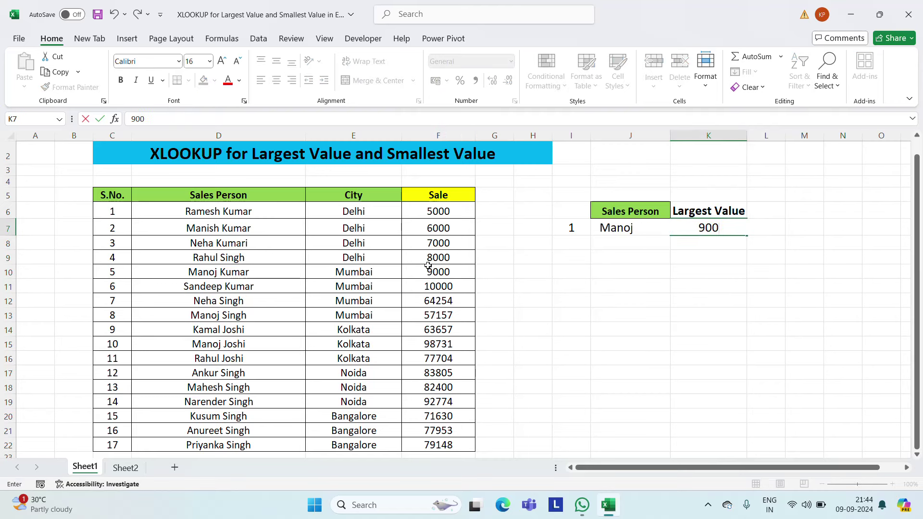
type("0")
key("Return")
key("Up")
key("Left")
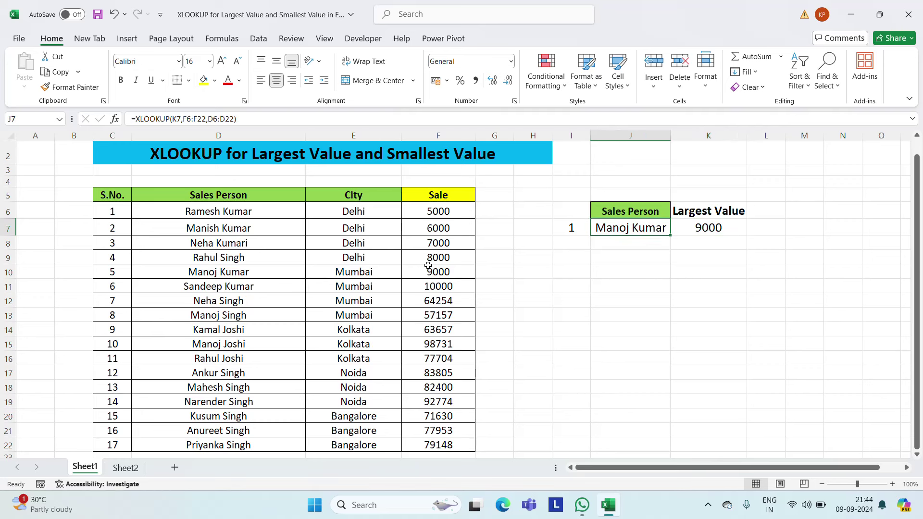
key("ctrl+z")
Delete the salesperson and largest value results in J7:K7
key("Right")
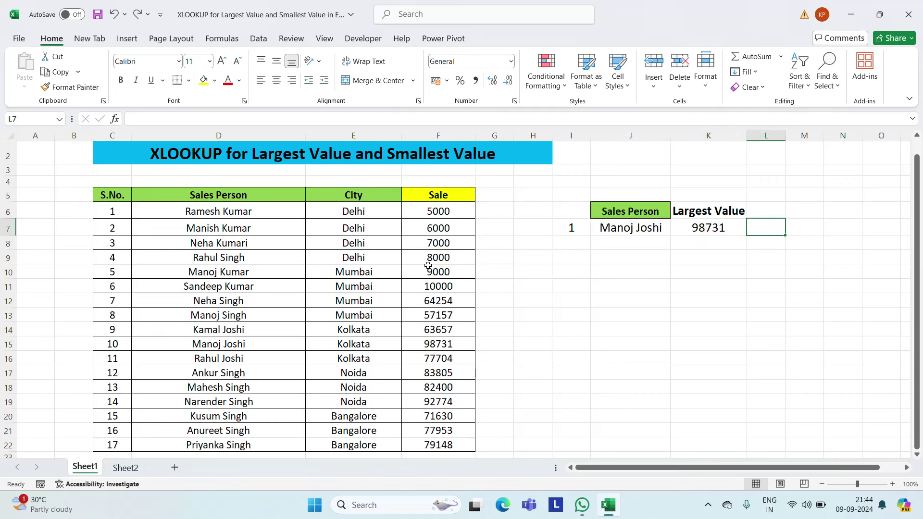
key("Left")
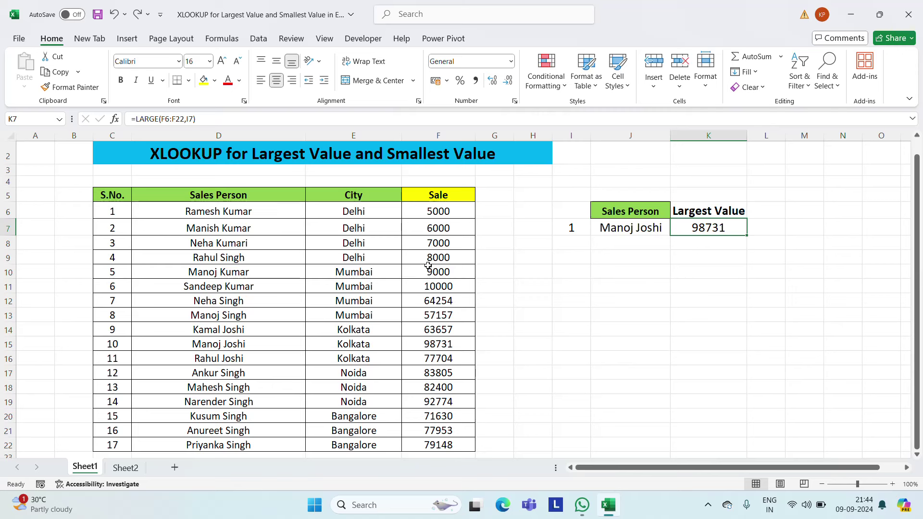
key("Left")
key("shift+Right")
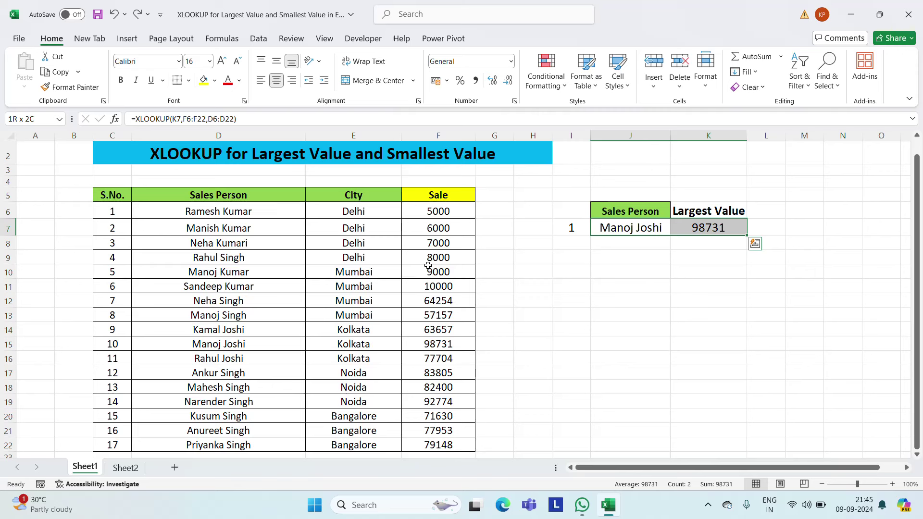
key("Delete")
key("Up")
key("Up")
key("Up")
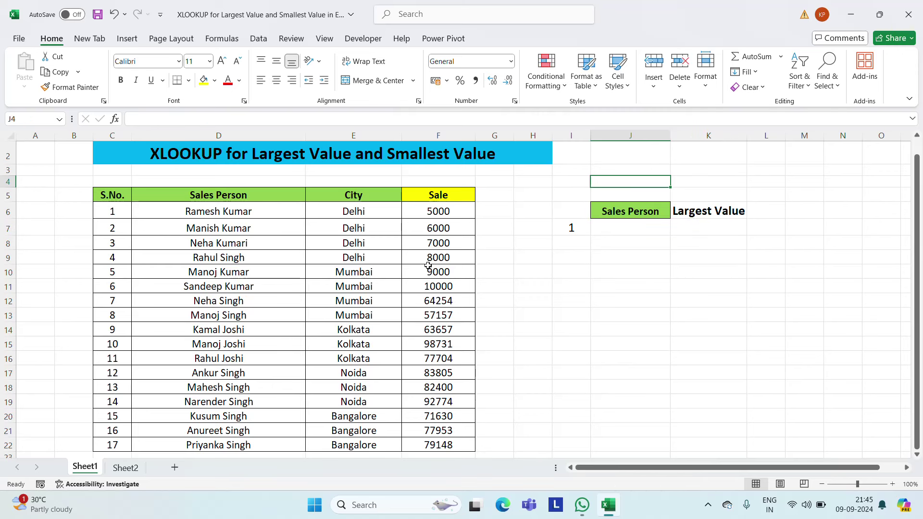
Enter the Top 3 Performer title in J4 and merge and centre it across J4:K4
type("Top 3 Pe")
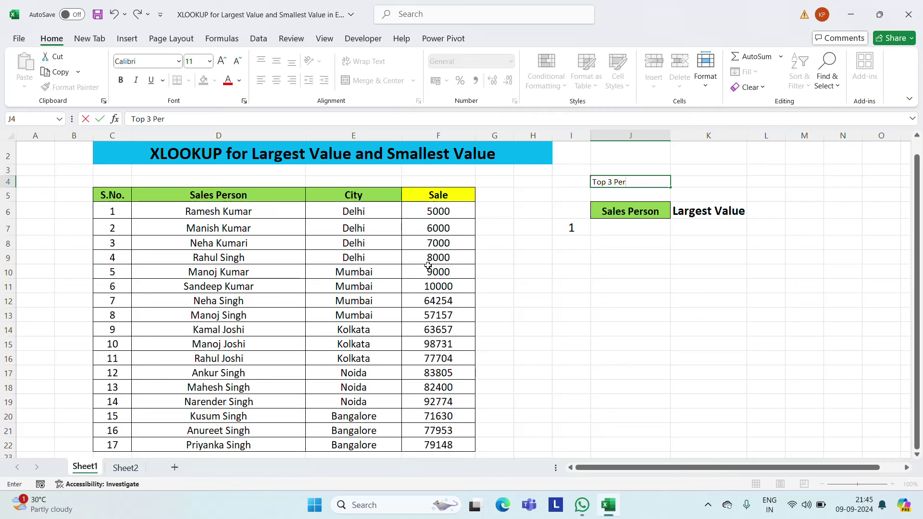
type("rme")
key("Return")
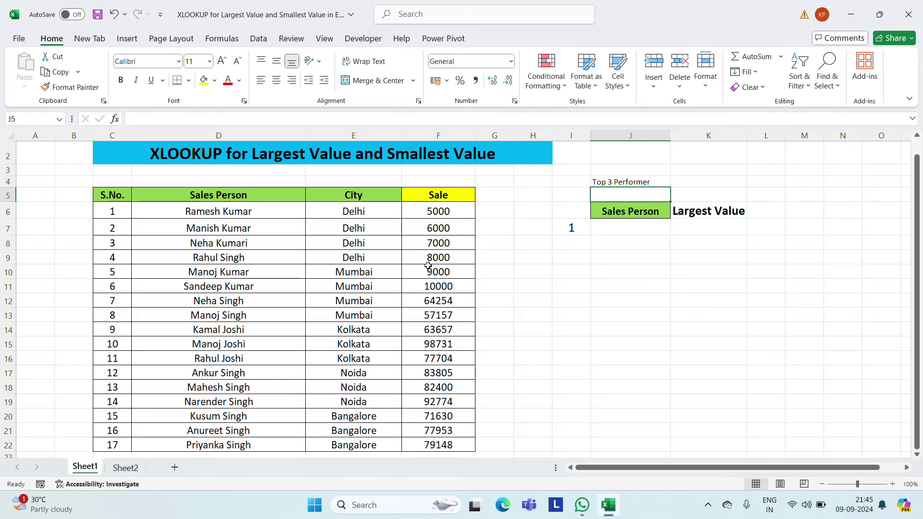
key("Up")
key("shift+Right")
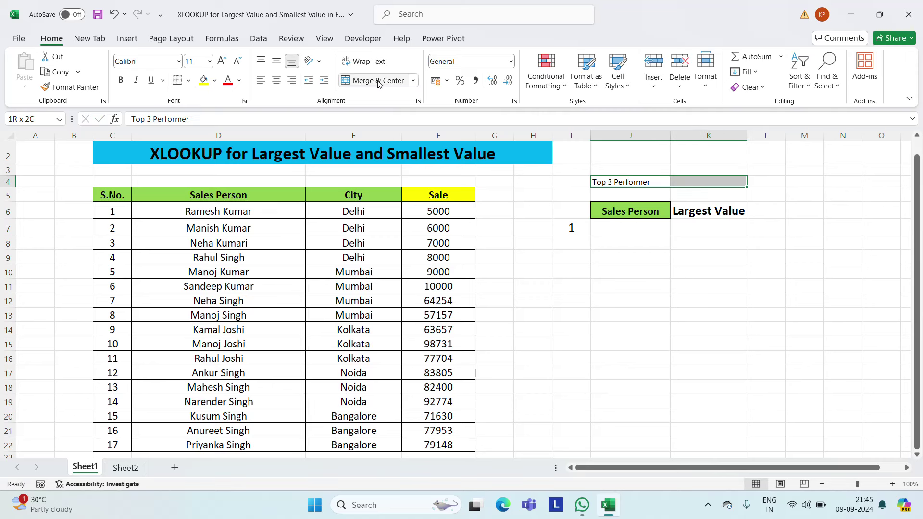
left_click(378, 80)
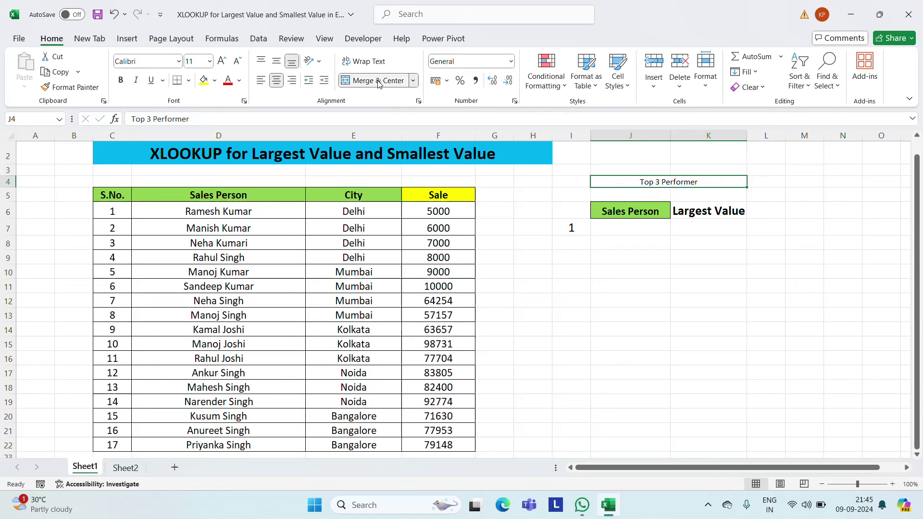
Make the Top 3 Performer title bold at font size 16
left_click(198, 61)
type("16")
key("Return")
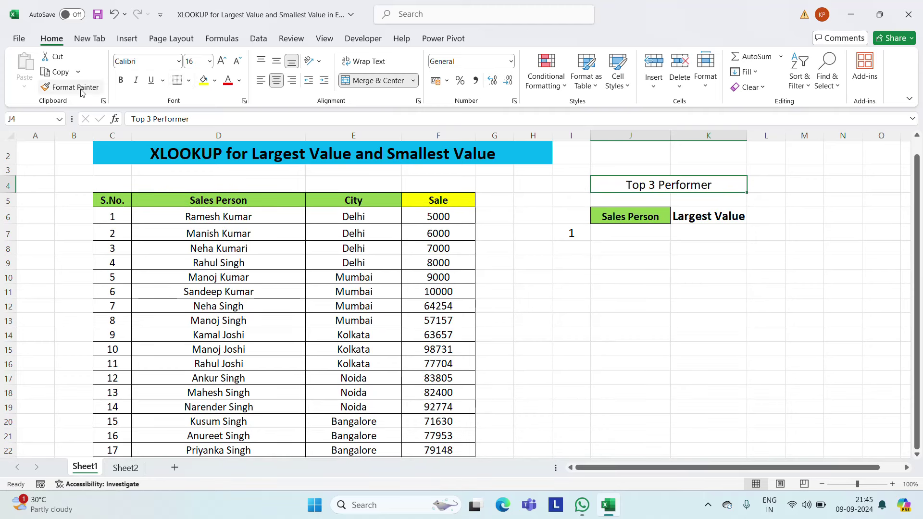
left_click(120, 79)
left_click(635, 244)
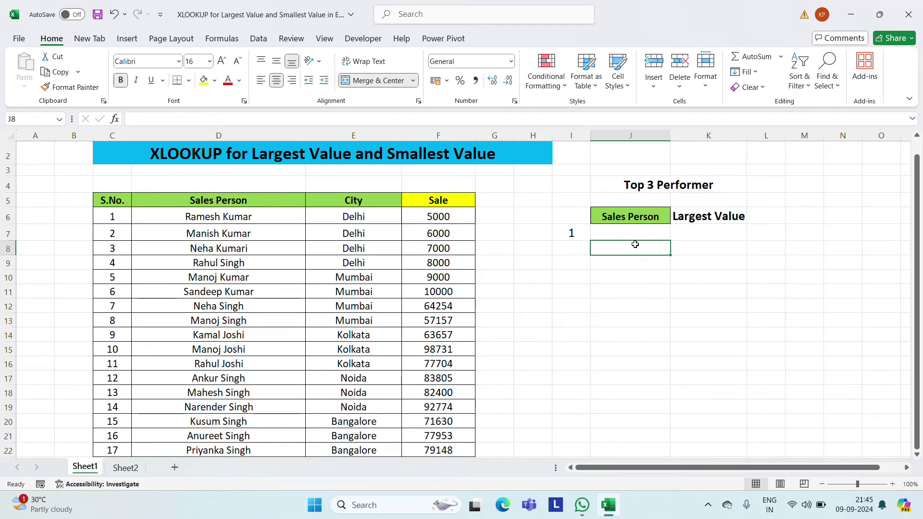
key("Up")
key("Up")
key("Up")
key("Down")
key("Right")
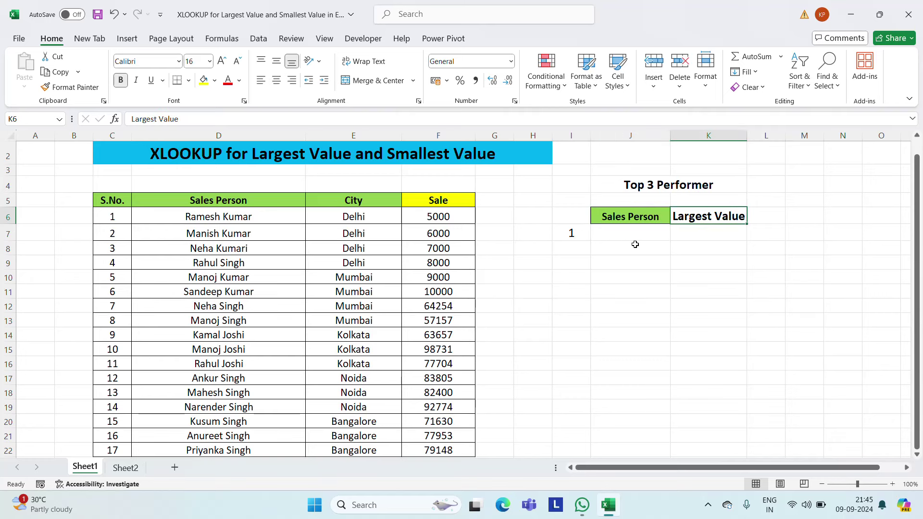
Enter ranks 2 and 3 in I8 and I9 below rank 1
key("Down")
key("Down")
key("Left")
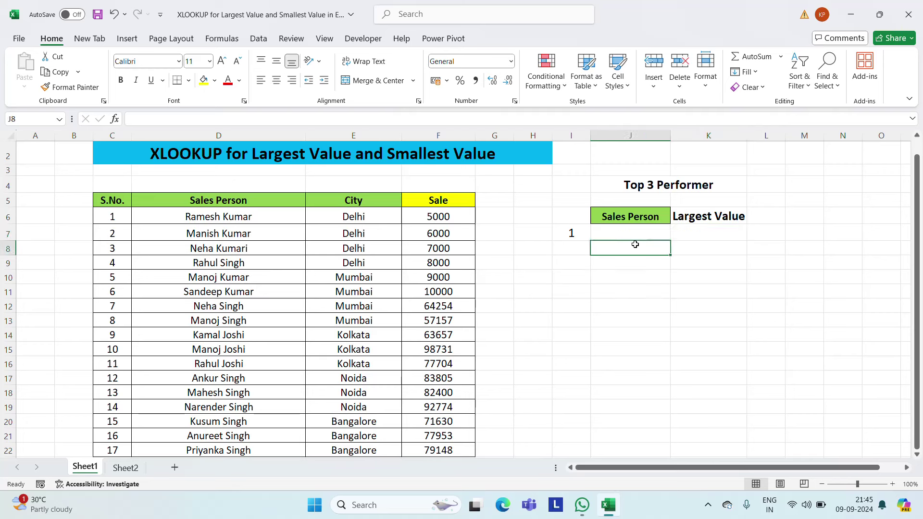
key("Left")
key("Up")
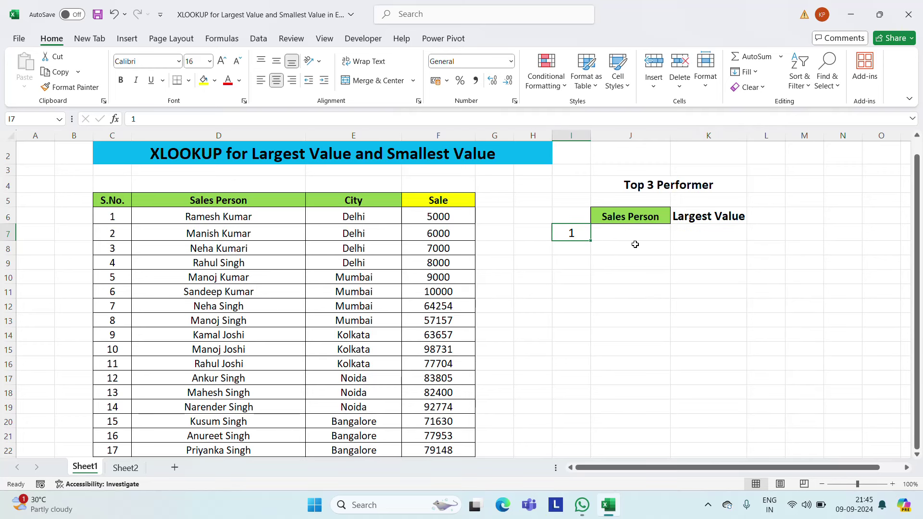
key("Down")
key("Up")
key("Down")
type("2")
key("Return")
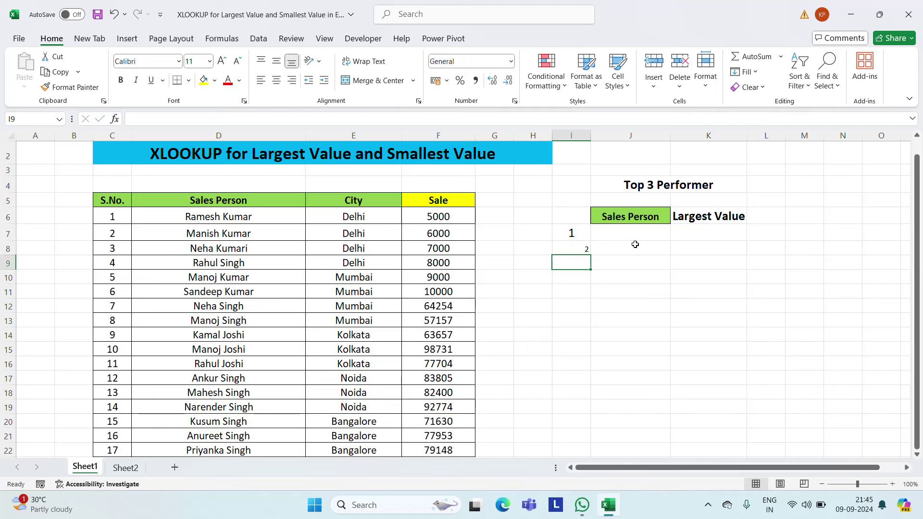
type("4")
key("BackSpace")
type("3")
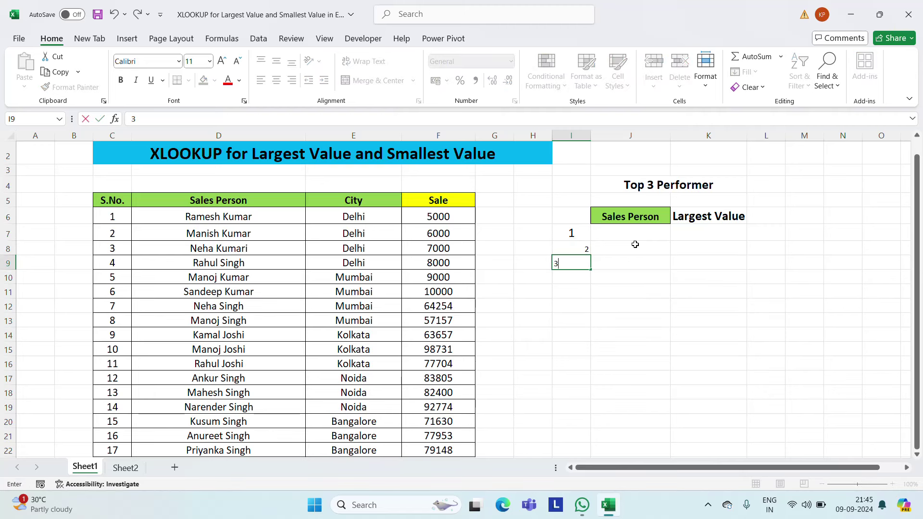
key("Return")
Centre the ranks in I7:I9 and set them to font size 16
key("Up")
key("Up")
key("Up")
key("shift+Down")
key("shift+Down")
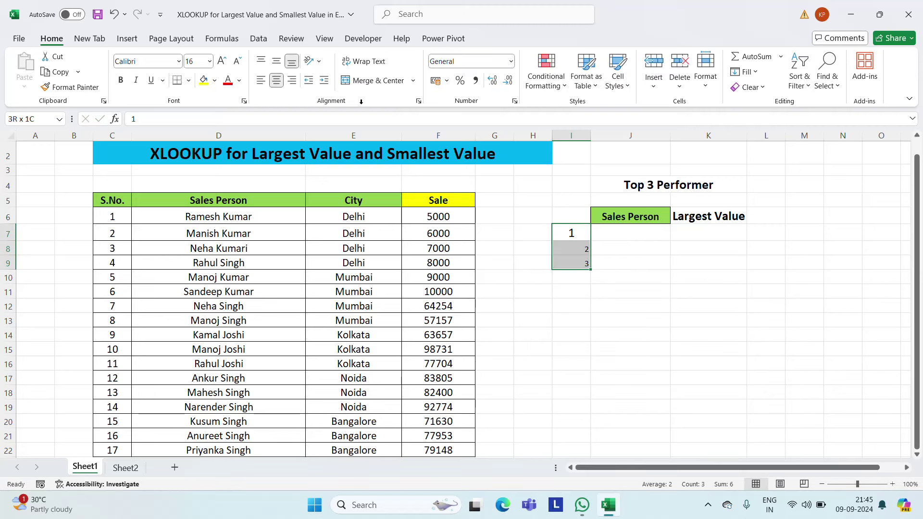
left_click(277, 80)
left_click(203, 61)
type("16")
key("Return")
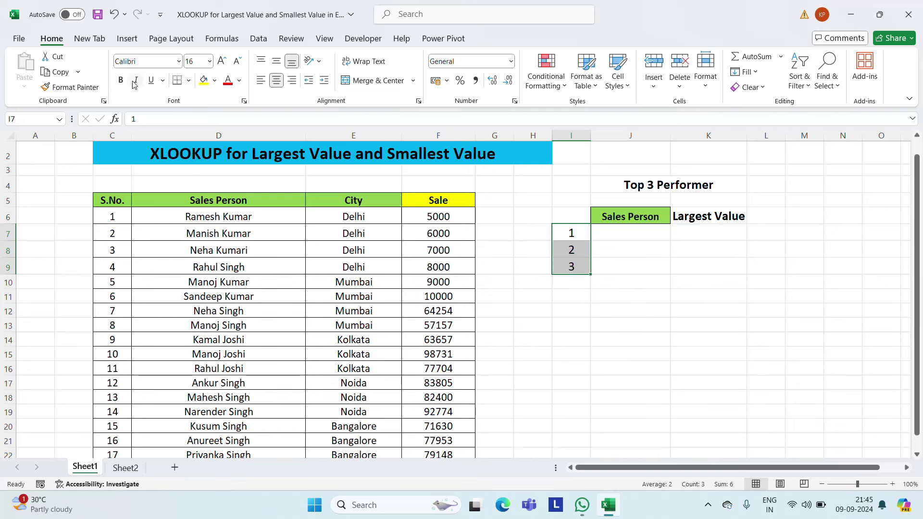
Enter =LARGE(F6:F22,I7) in K7 to return the top sale, 98731
left_click(694, 228)
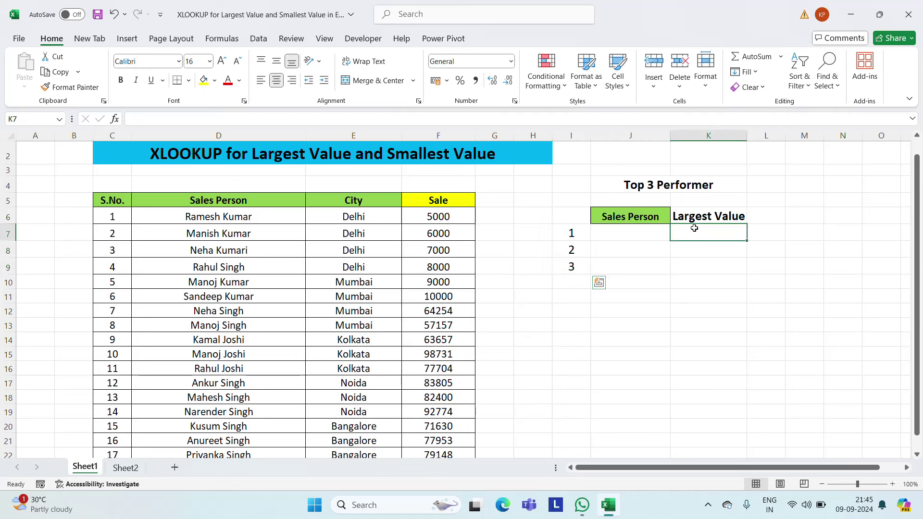
key("Left")
key("Left")
key("Down")
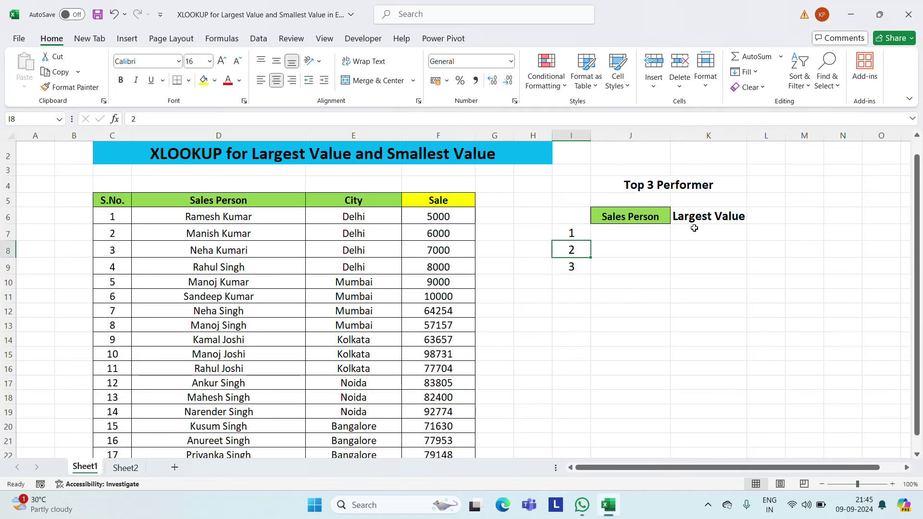
key("Down")
key("Right")
key("Right")
key("Up")
key("Up")
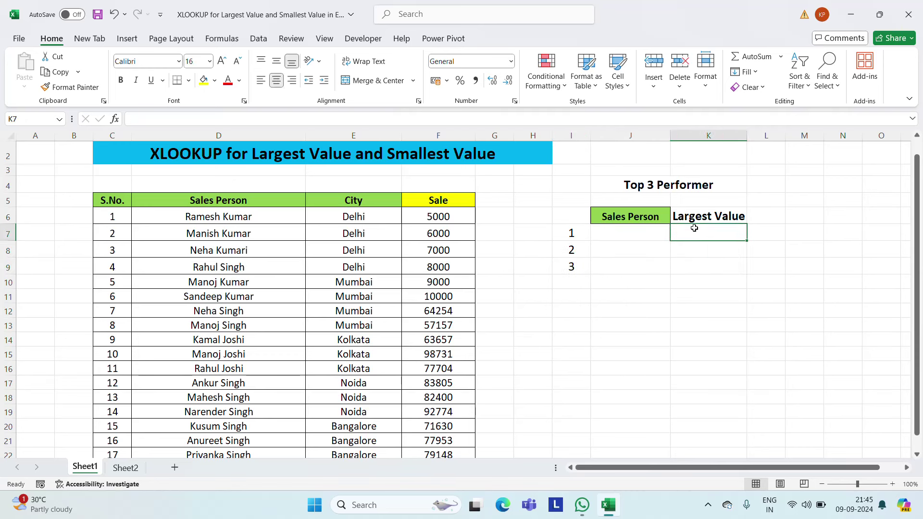
type("=lar")
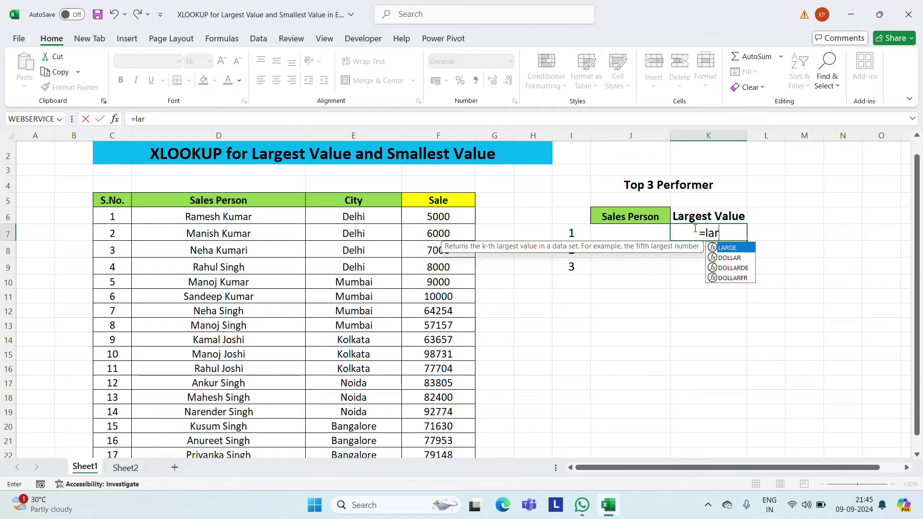
key("Tab")
key("Left")
key("Left")
key("Left")
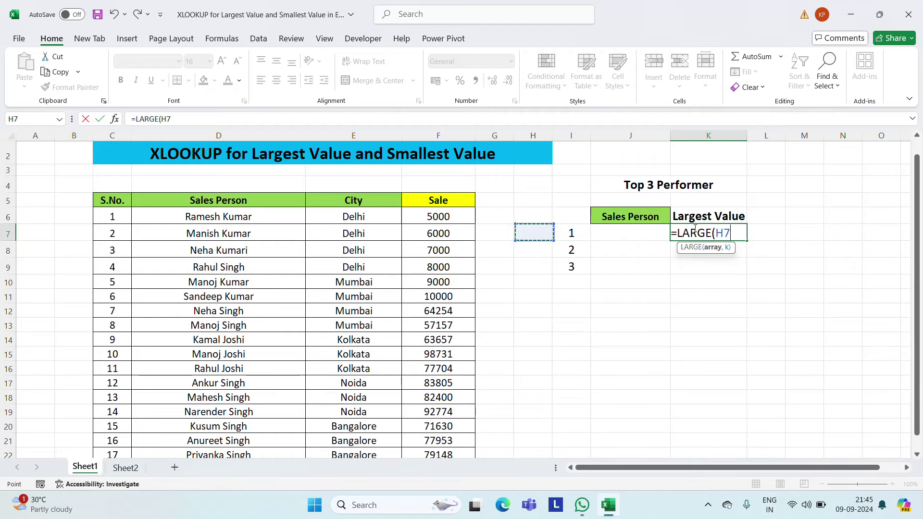
key("Left")
key("Left")
key("Up")
key("ctrl+shift+Down")
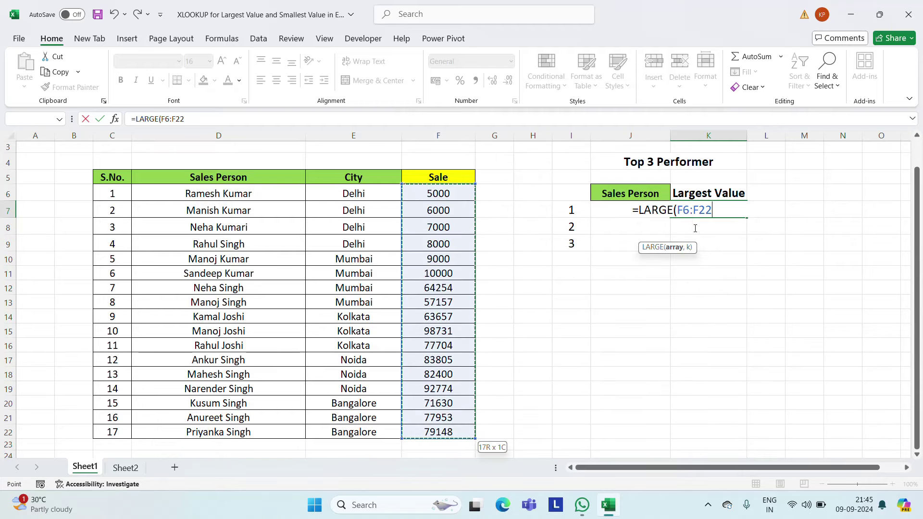
type(",")
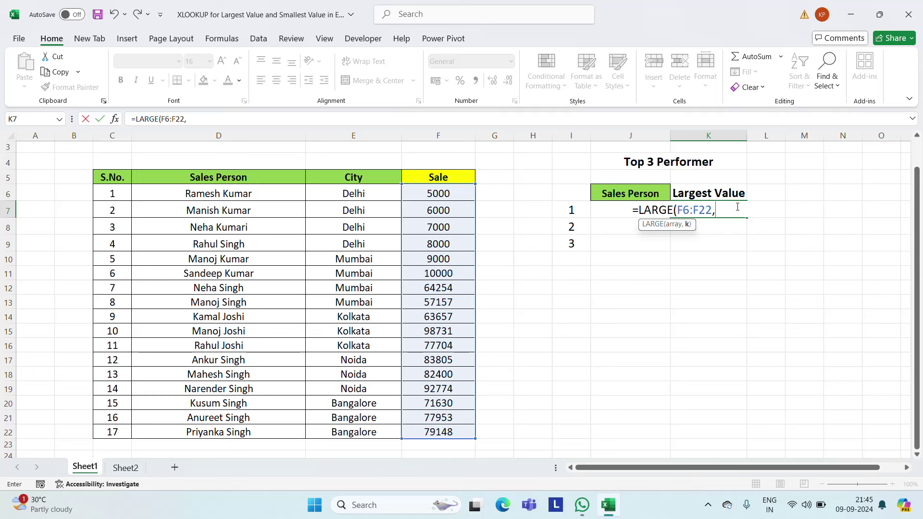
left_click(583, 211)
key("ctrl+Return")
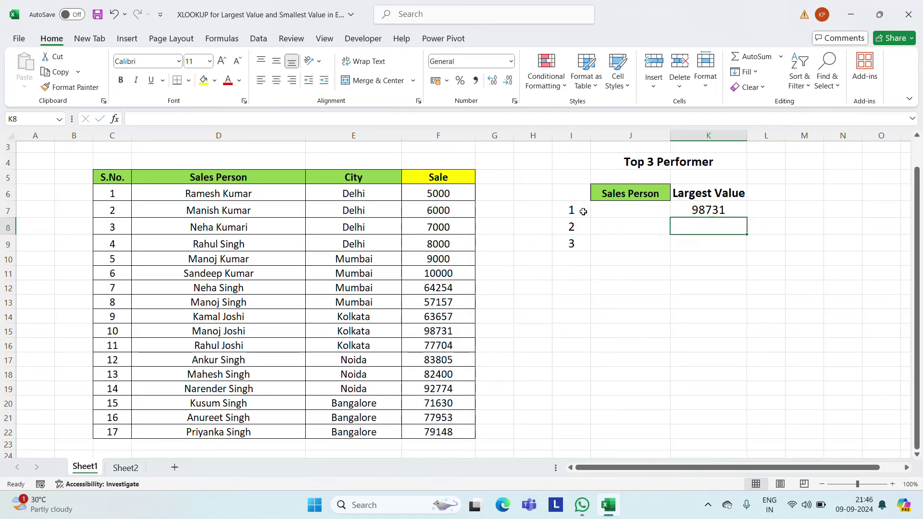
Copy the LARGE formula into K8:K9 to show 92774 and 83805
key("ctrl+c")
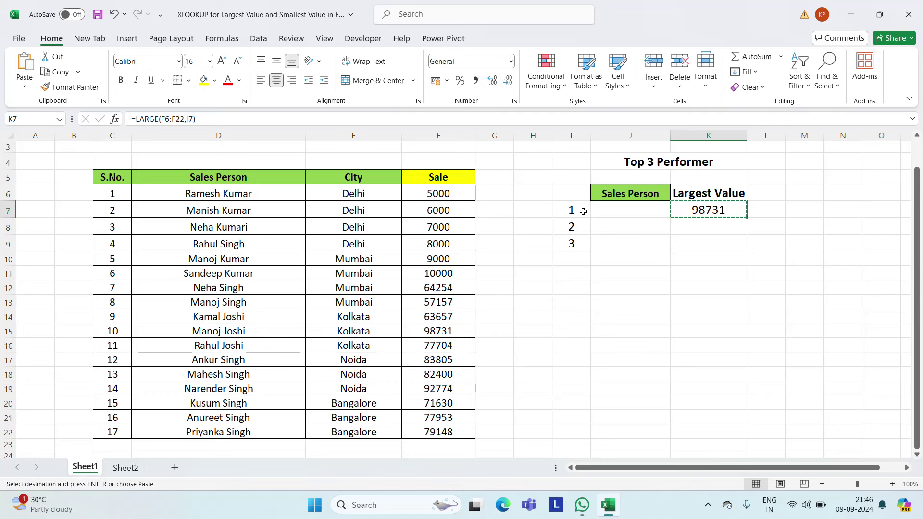
key("shift+Down")
key("shift+Down")
key("ctrl+v")
key("Escape")
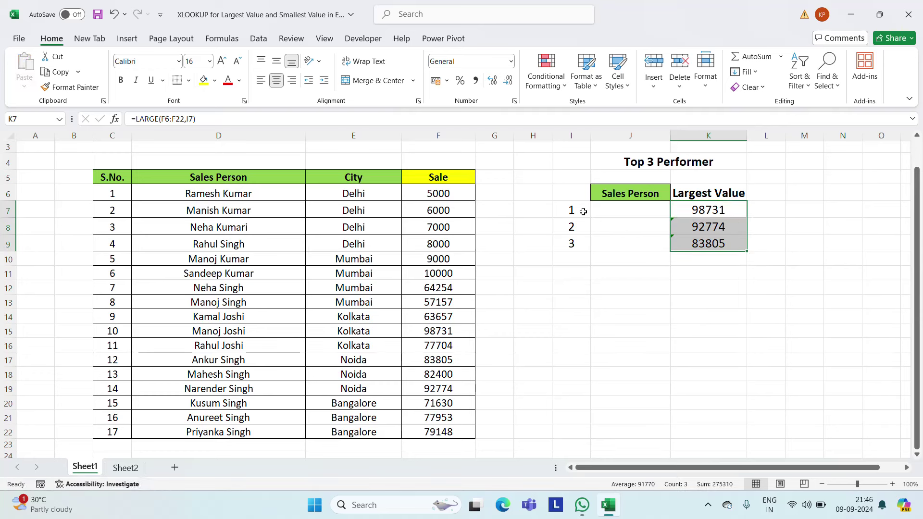
key("Down")
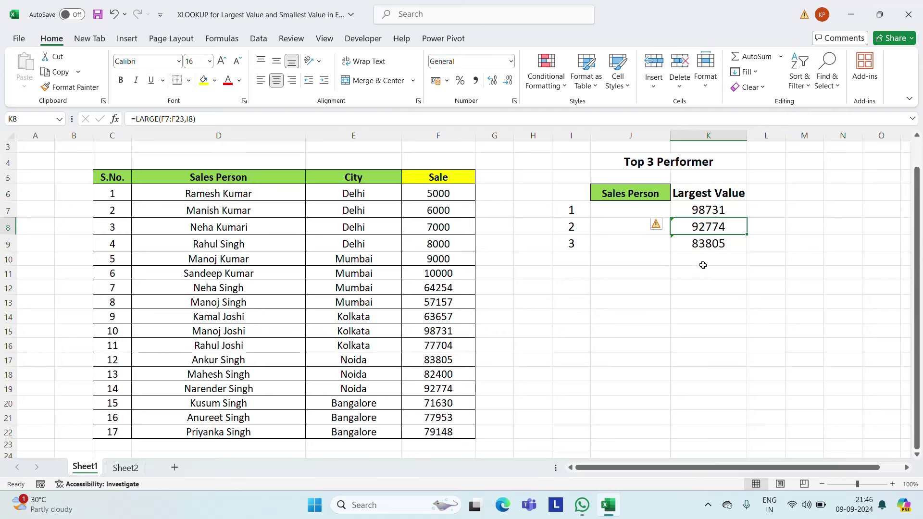
left_click(691, 255)
key("Up")
key("Up")
key("Up")
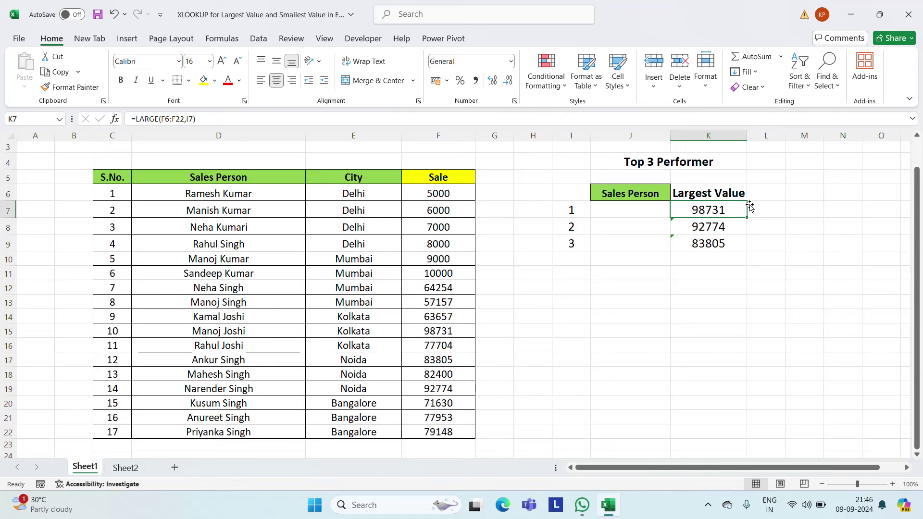
key("F2")
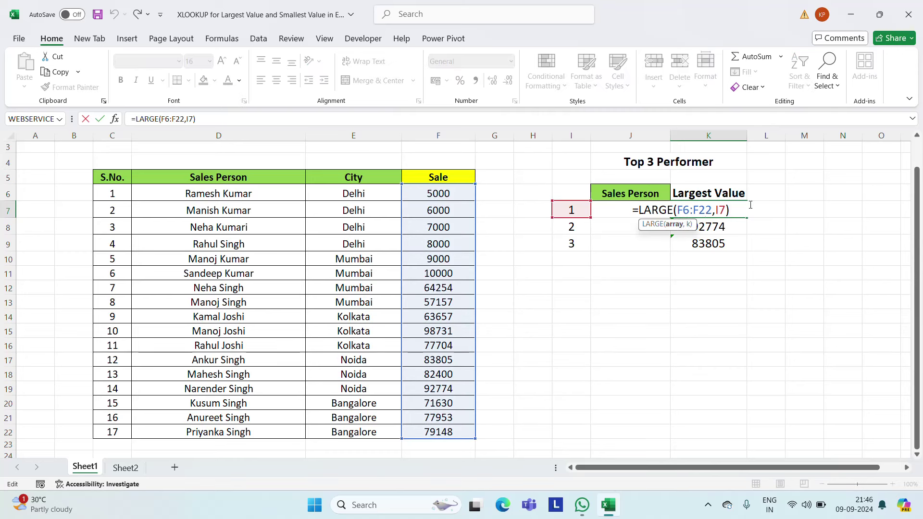
key("Escape")
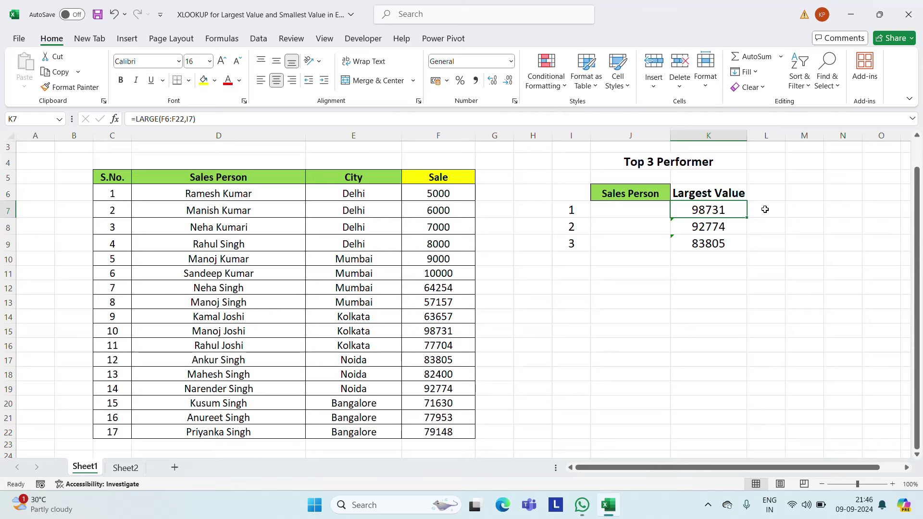
key("Down")
key("Up")
key("F2")
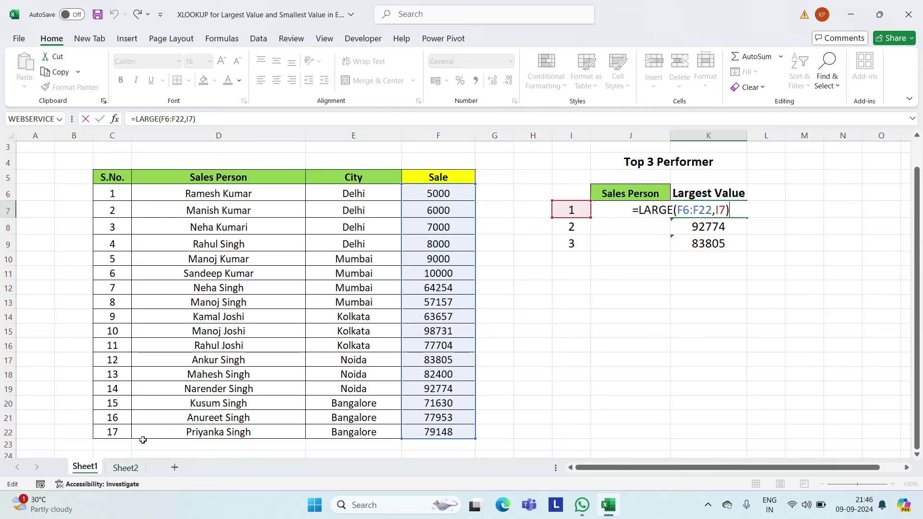
key("Return")
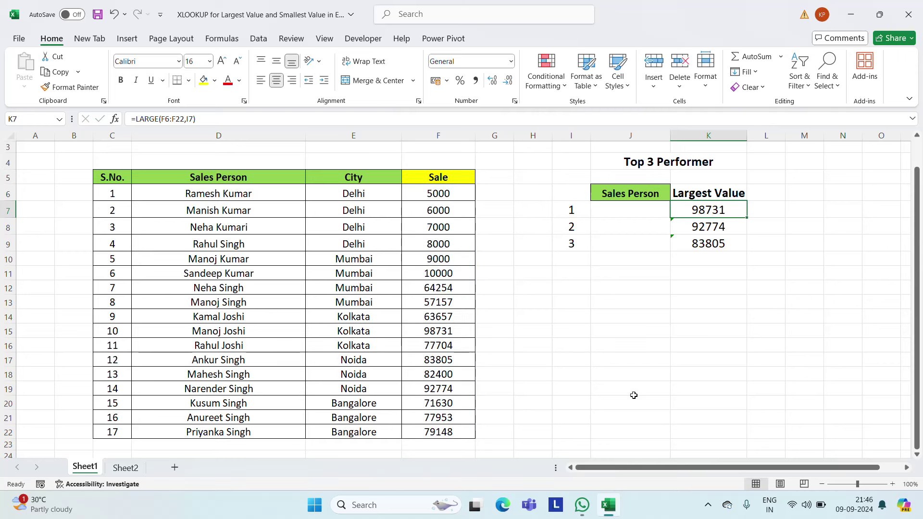
key("F2")
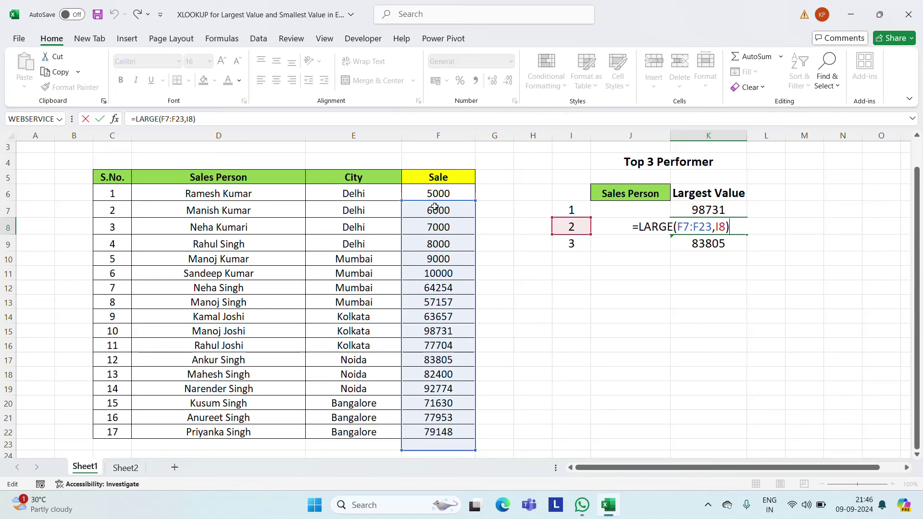
key("Return")
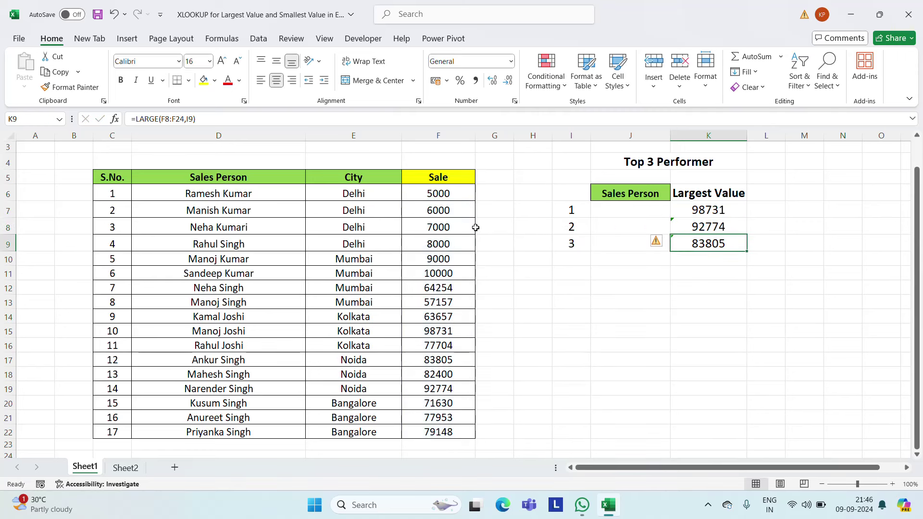
key("F2")
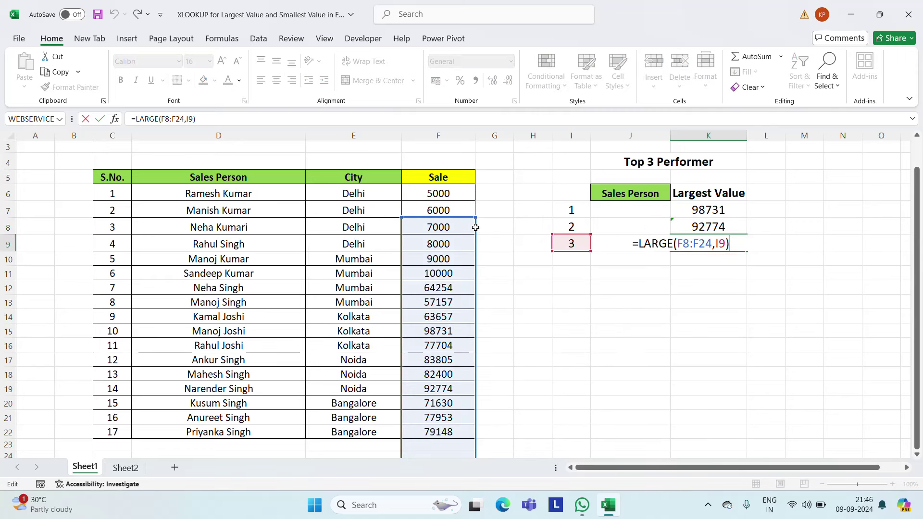
key("Escape")
key("Up")
key("Up")
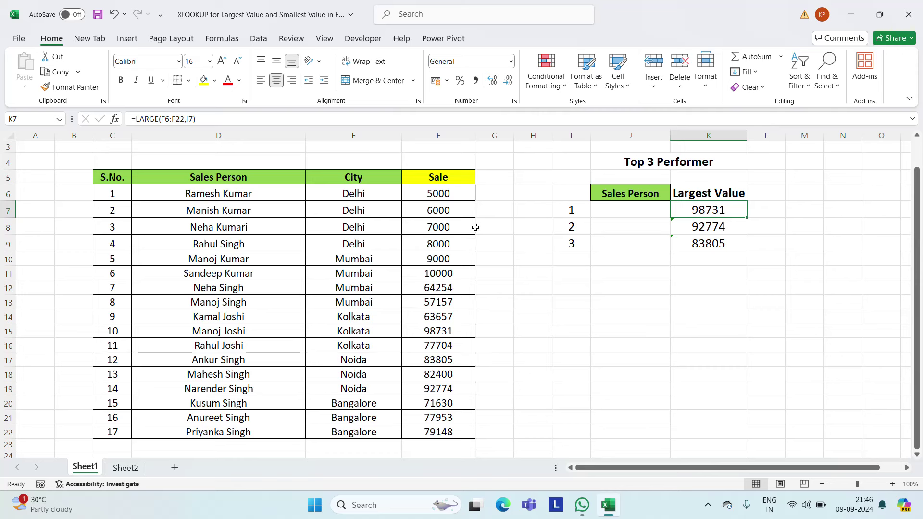
key("F2")
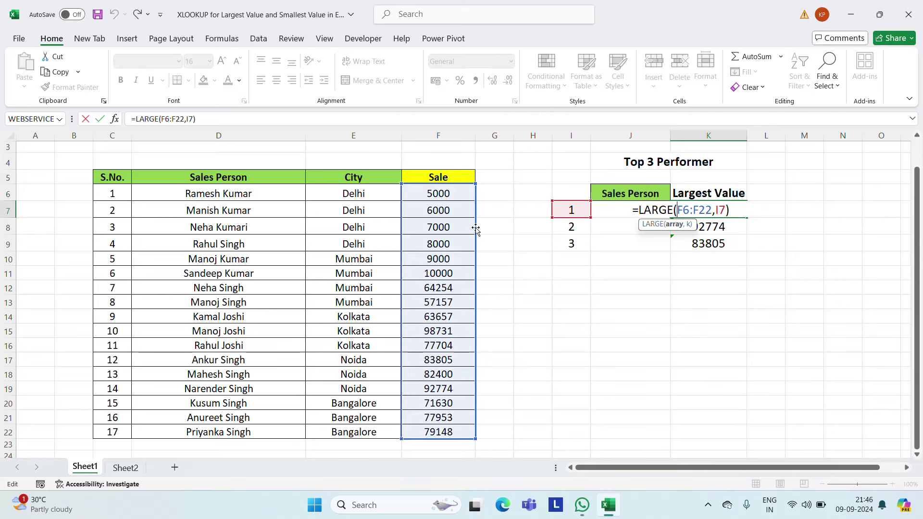
Change K7 to =LARGE($F$6:$F$22,I7) and copy it through K7:K9
type("$F")
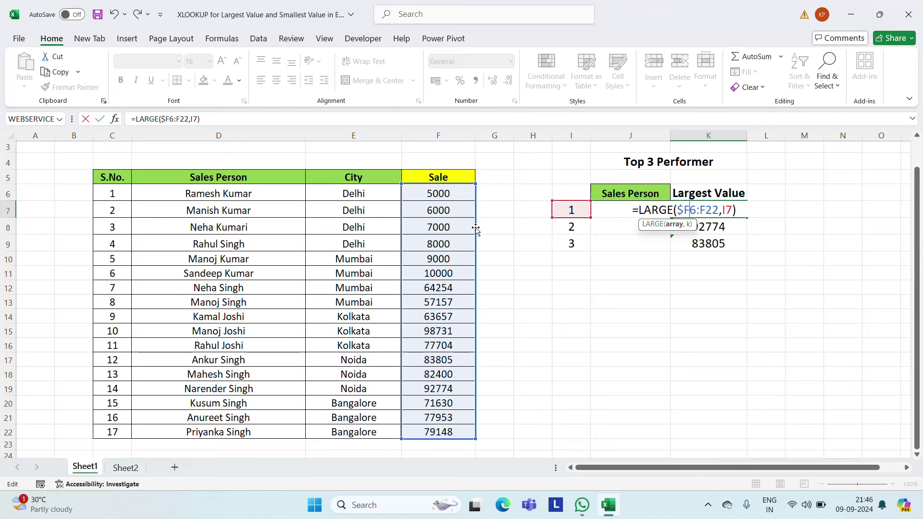
type("$6:$F")
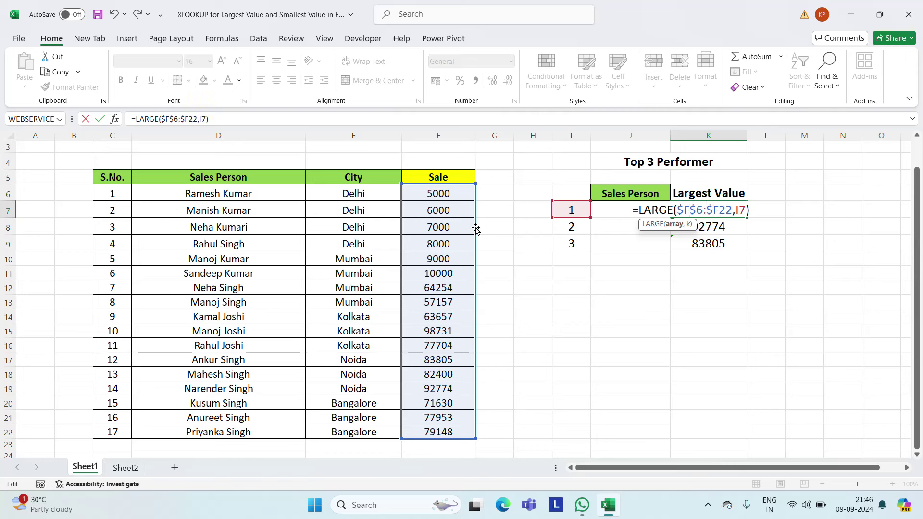
type("$")
key("ctrl+Return")
key("ctrl+c")
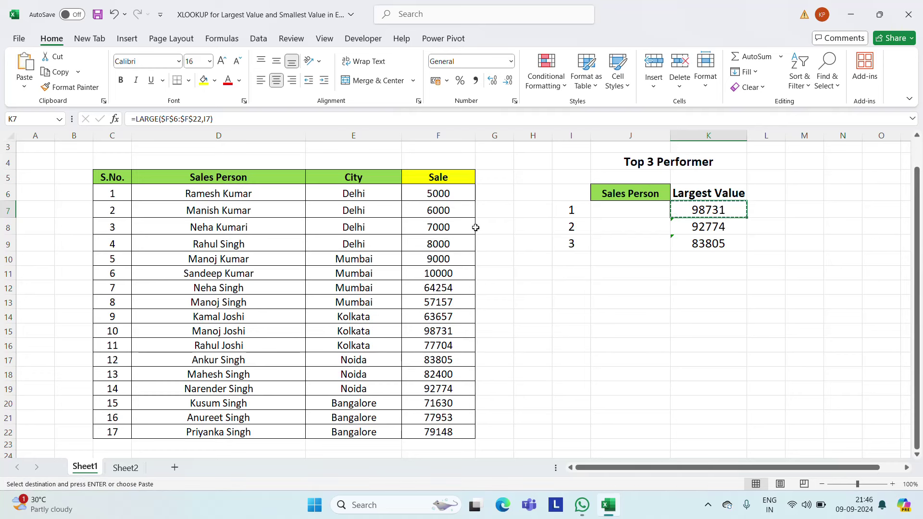
key("shift+Down")
key("shift+Down")
key("ctrl+v")
key("Escape")
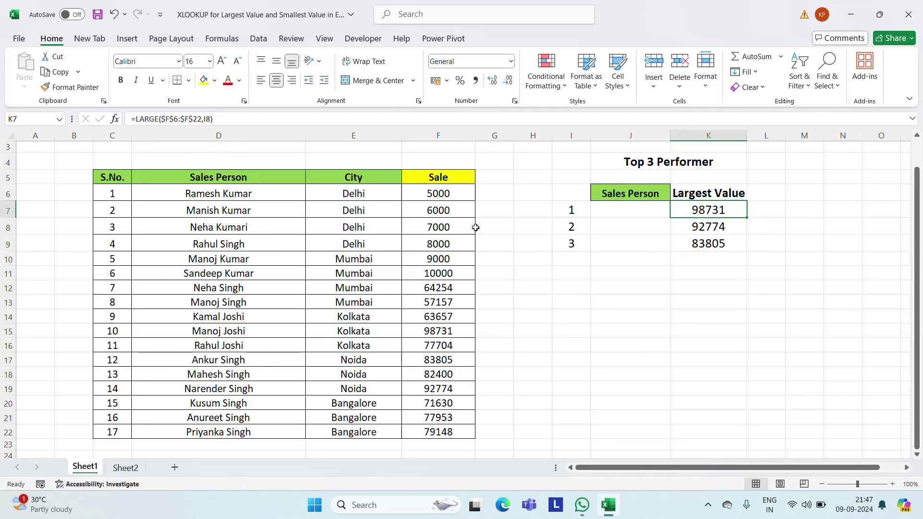
key("Left")
key("Left")
key("Right")
key("Right")
key("Left")
key("Left")
key("Left")
key("Left")
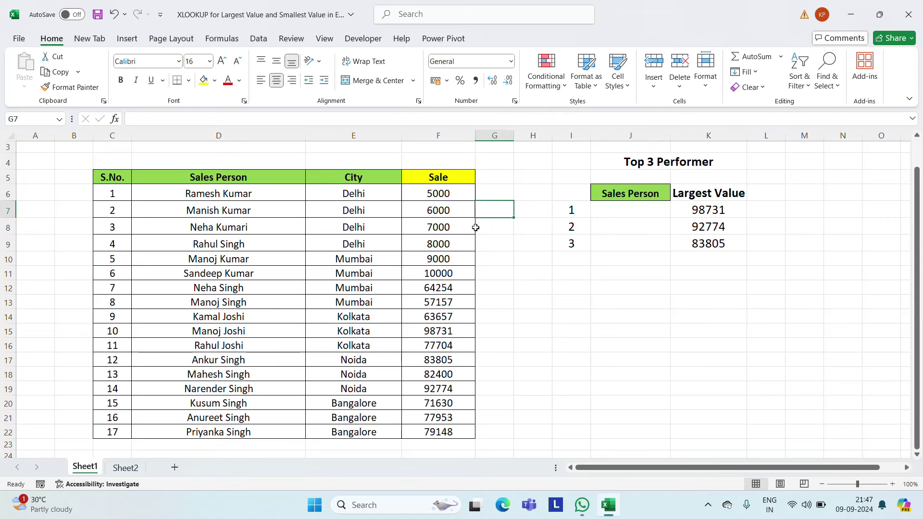
key("Left")
key("Down")
key("Down")
key("Down")
key("Down")
key("Down")
key("Down")
key("Down")
key("Down")
key("Down")
key("Down")
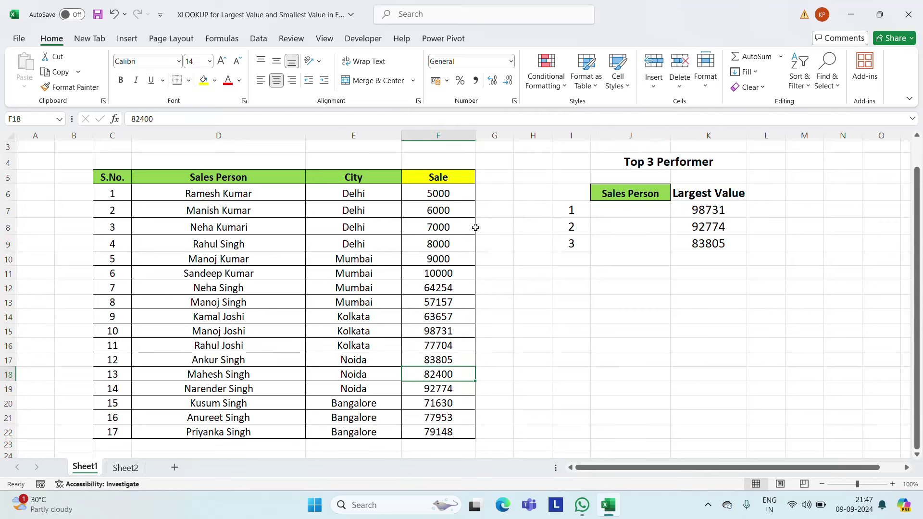
Fill the top-three sales rows C15:F15, C19:F19 and C17:F17 yellow
key("Up")
key("Up")
key("Up")
key("Left")
key("Left")
key("Left")
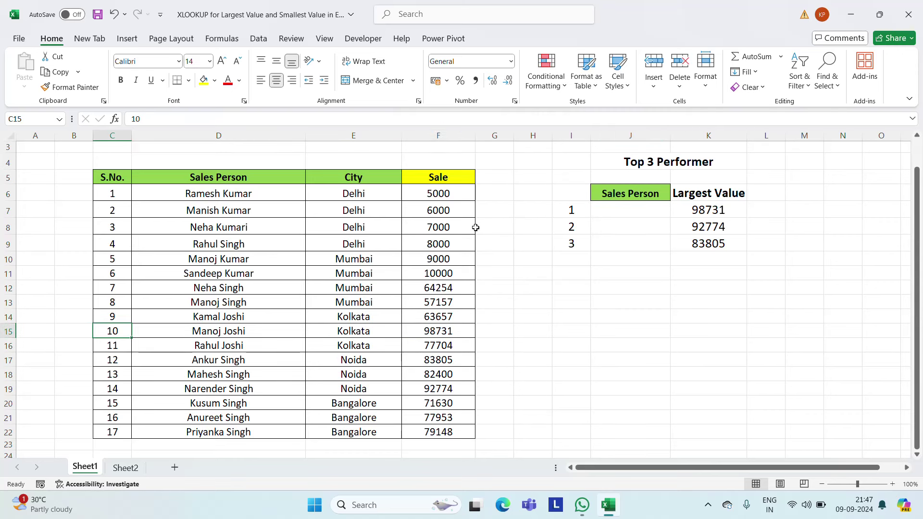
key("shift+Right")
key("shift+Right")
key("shift+Right")
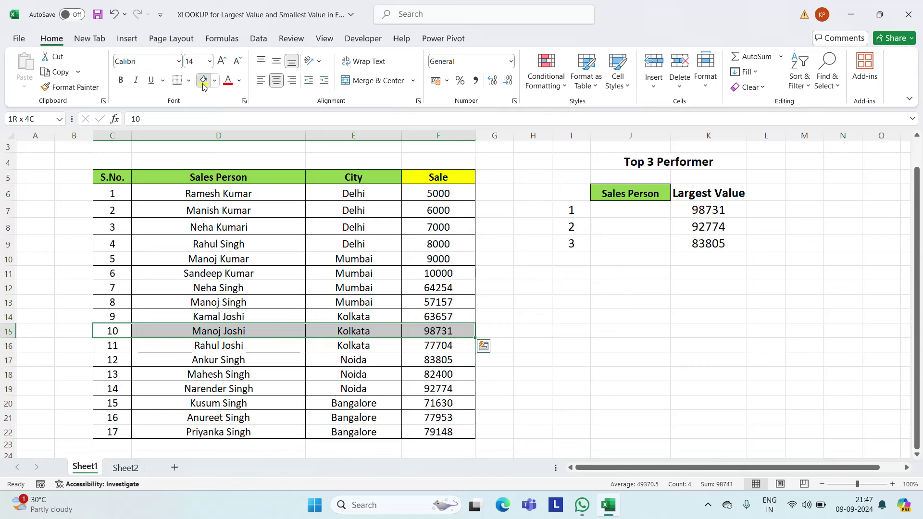
left_click(199, 79)
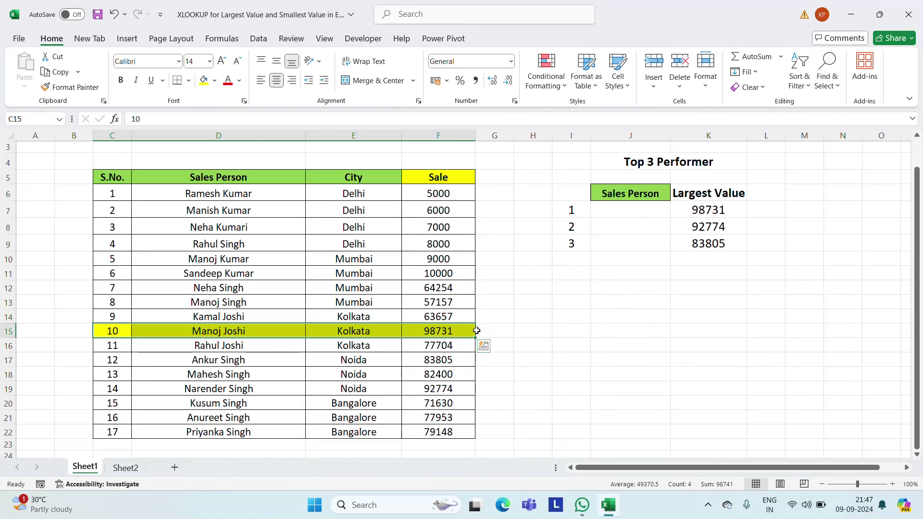
left_click(117, 389)
key("shift+Right")
key("shift+Right")
key("shift+Right")
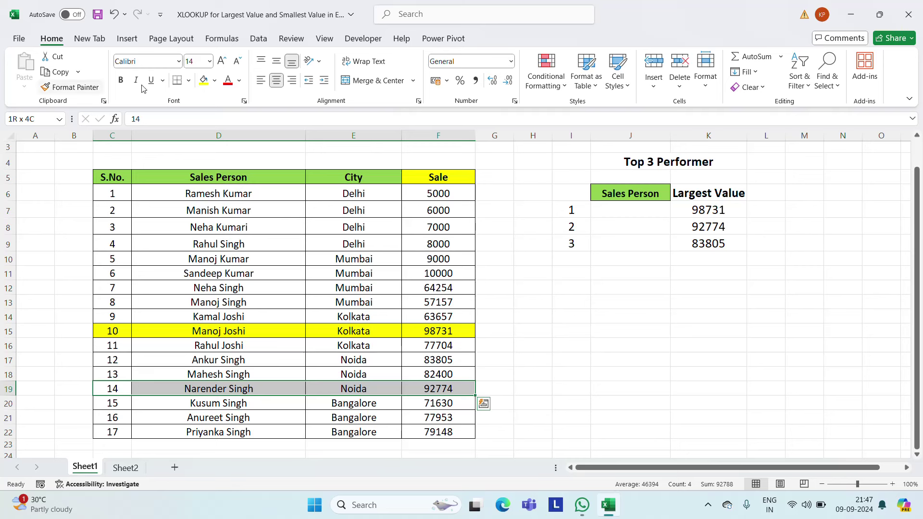
left_click(203, 79)
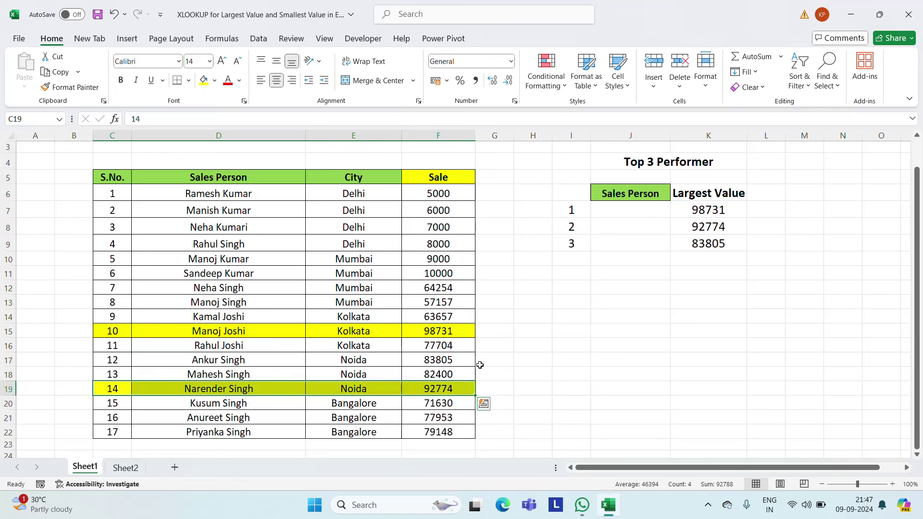
left_click(123, 359)
key("shift+Right")
key("shift+Right")
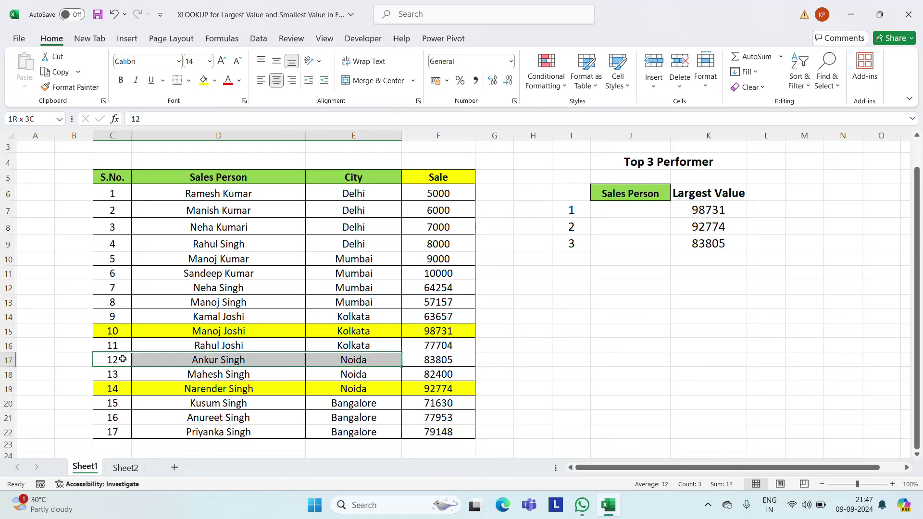
key("shift+Right")
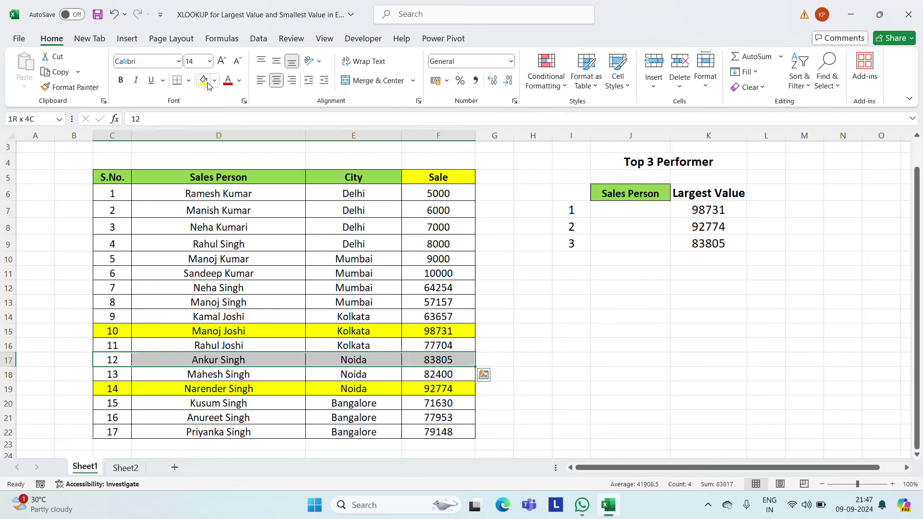
left_click(203, 80)
left_click(743, 215)
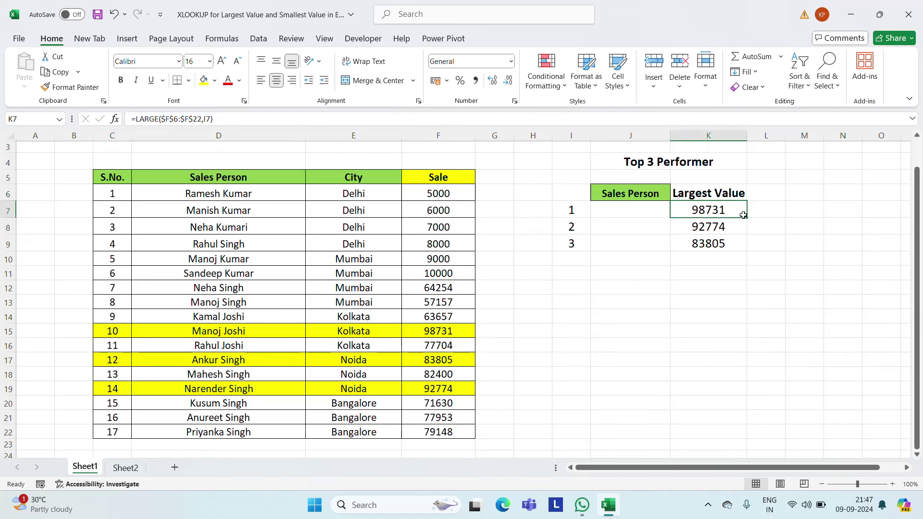
key("Left")
key("Left")
Enter =XLOOKUP(K7:K9,F6:F22,D6:D22) in J7 to list the top three salespeople
key("Right")
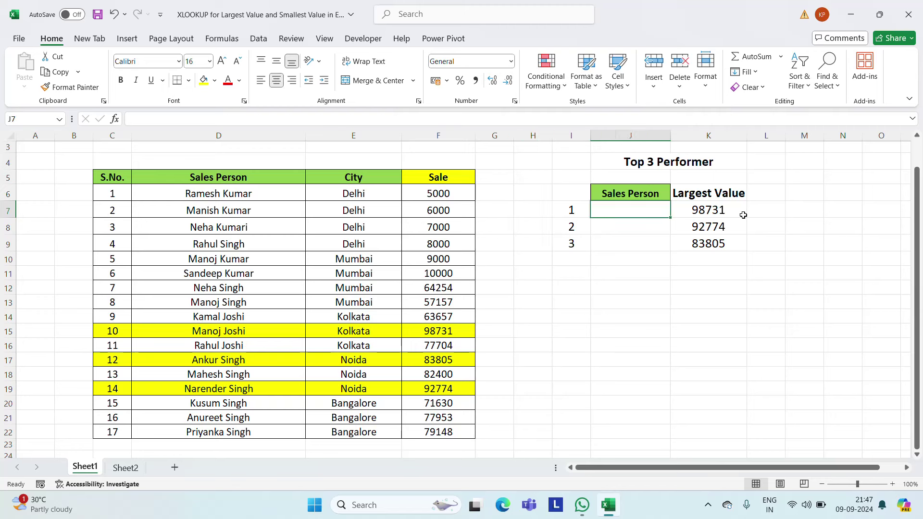
type("=xl")
key("Tab")
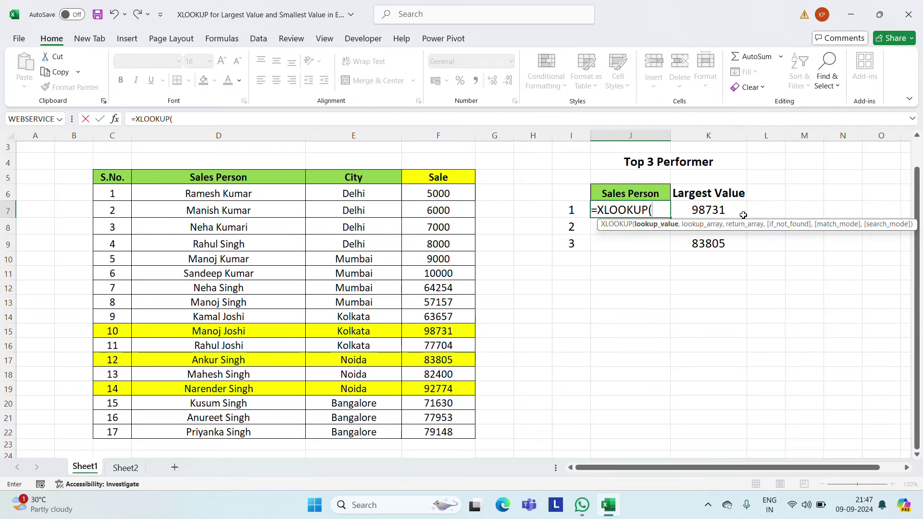
left_click(743, 215)
key("shift+Down")
key("shift+Down")
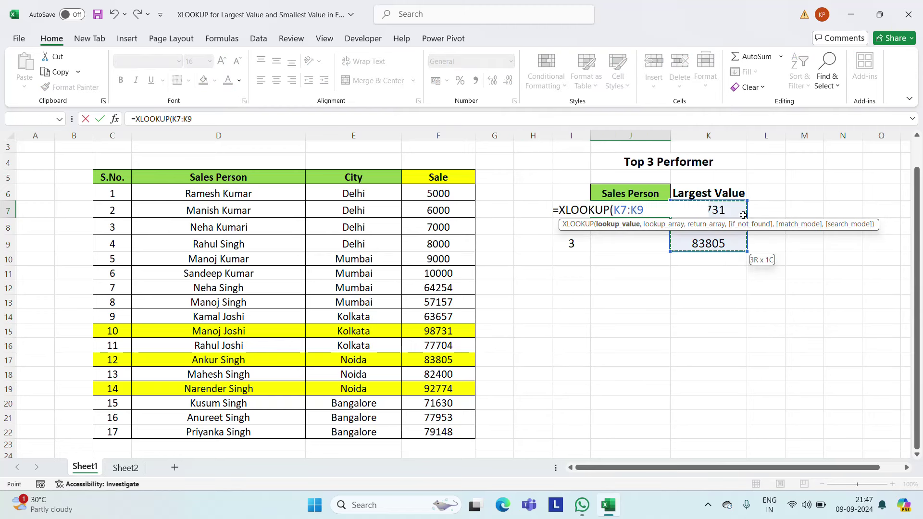
type(",")
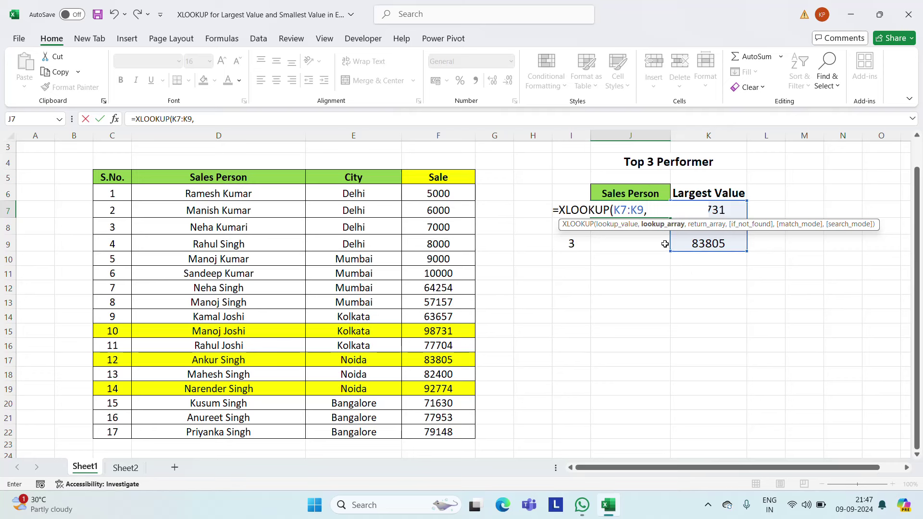
left_click(447, 194)
key("ctrl+shift+Down")
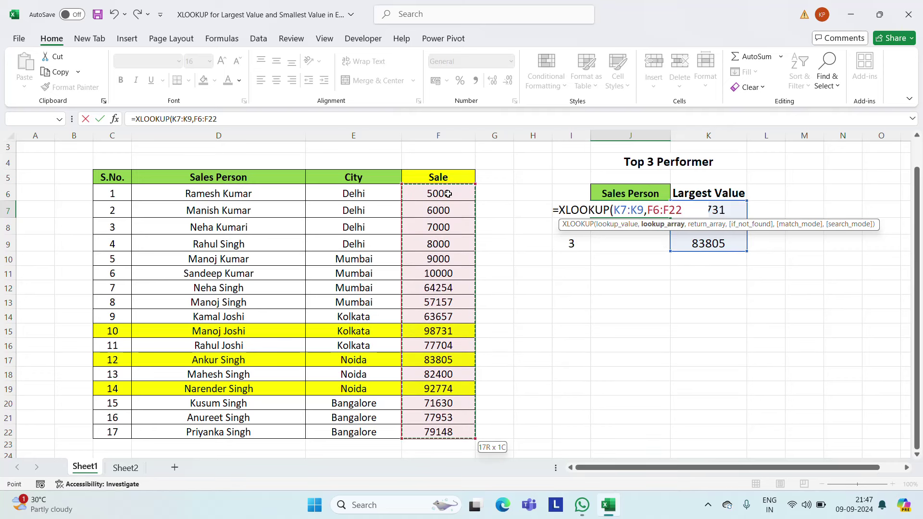
type(",")
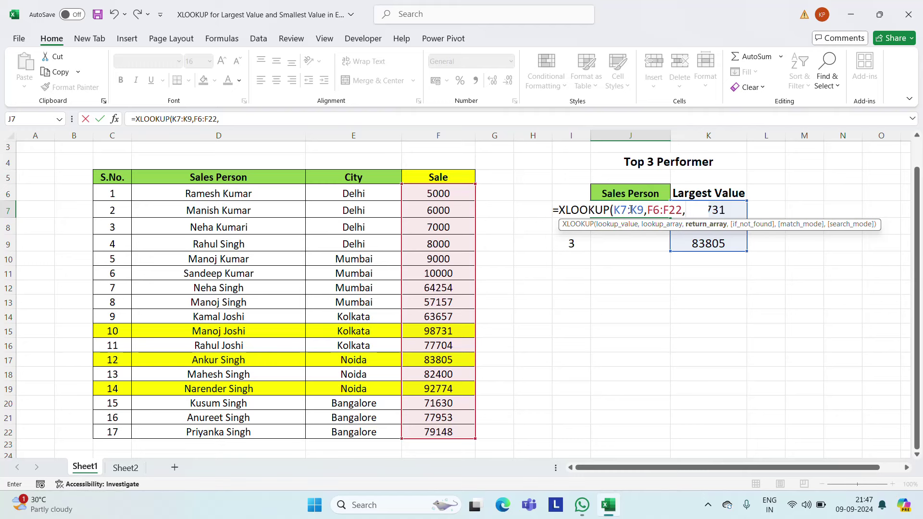
left_click(204, 203)
key("Up")
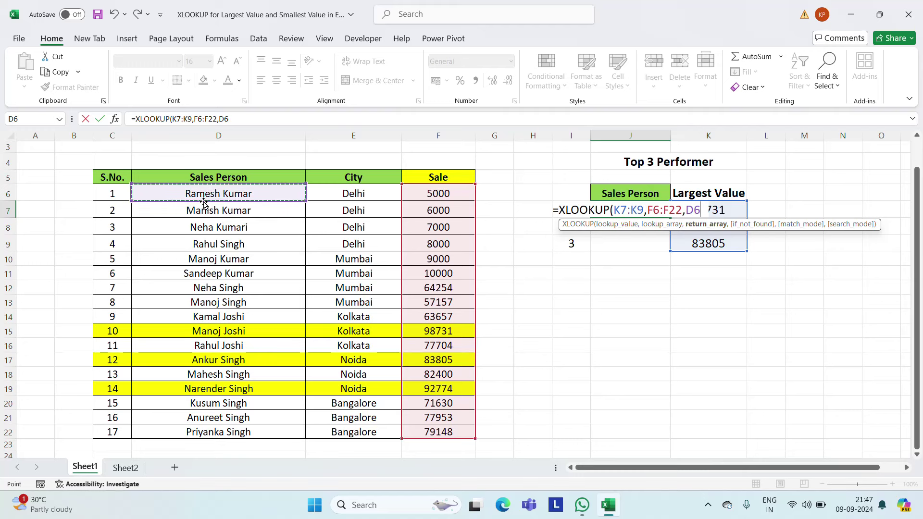
key("ctrl+shift+Down")
key("ctrl+Return")
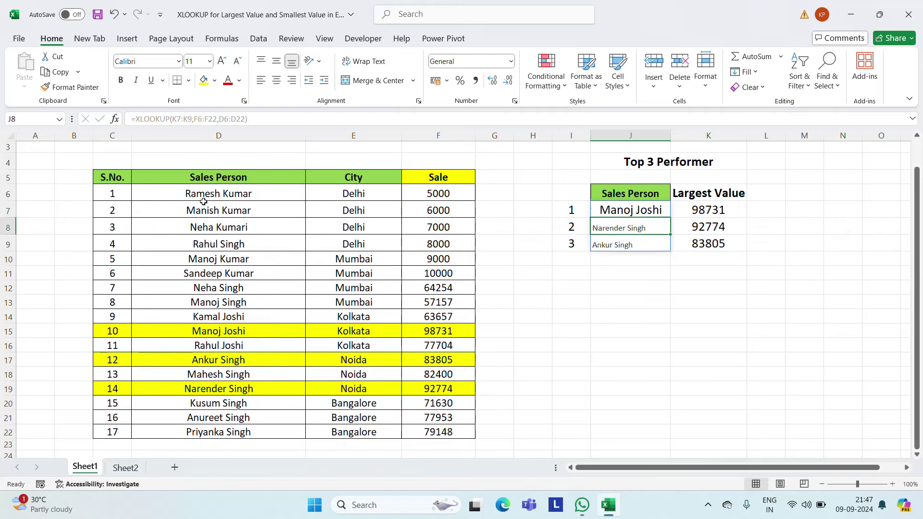
Set the names in J7:J9 to font size 16 and autofit column J
key("shift+Down")
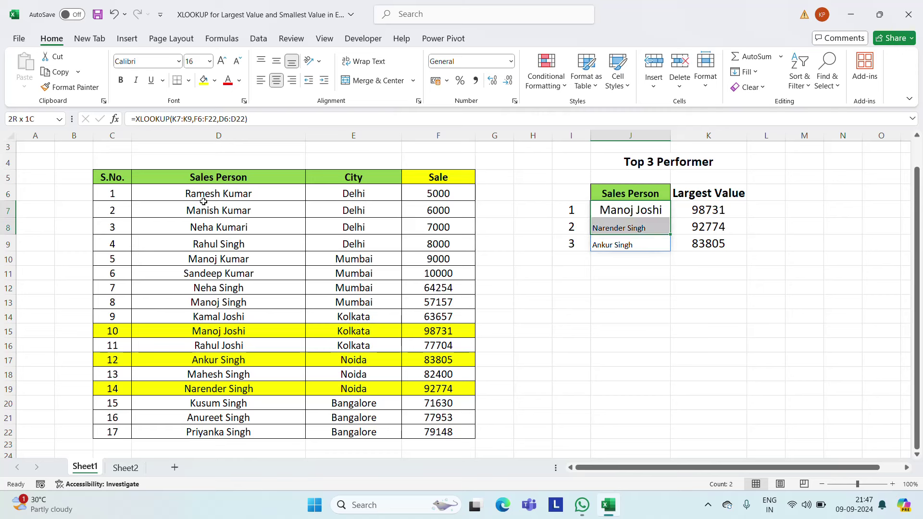
key("shift+Down")
left_click(198, 62)
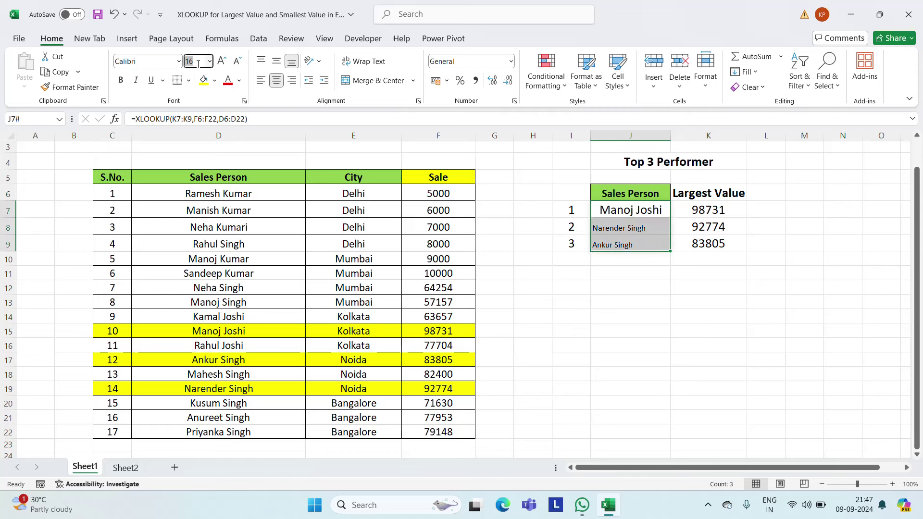
type("16")
key("Return")
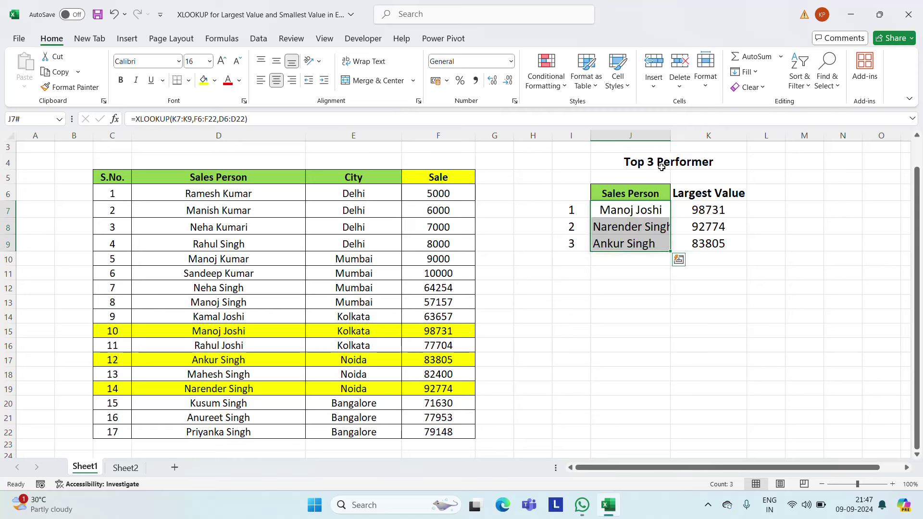
double_click(670, 139)
left_click(767, 219)
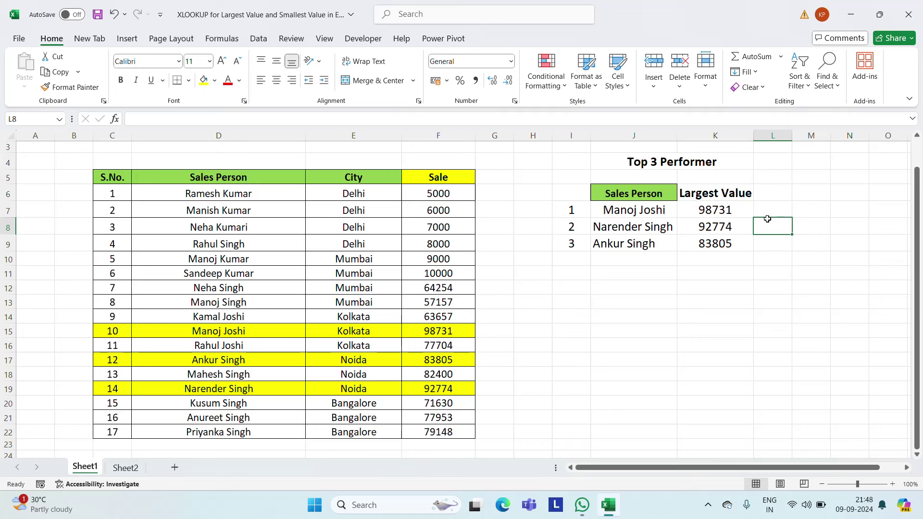
left_click(663, 162)
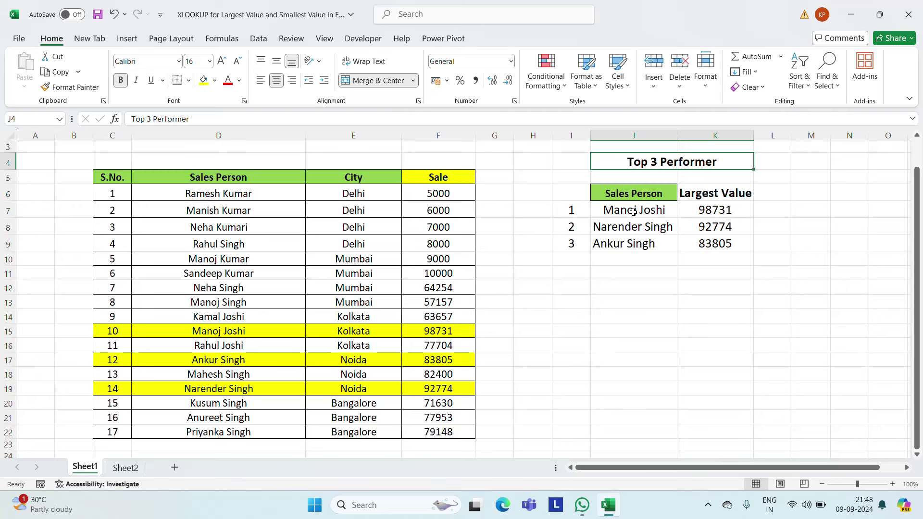
Rename the Largest Value header in K6 to Smallest Value
key("F2")
key("Escape")
key("ctrl+b")
key("Down")
key("Down")
key("Right")
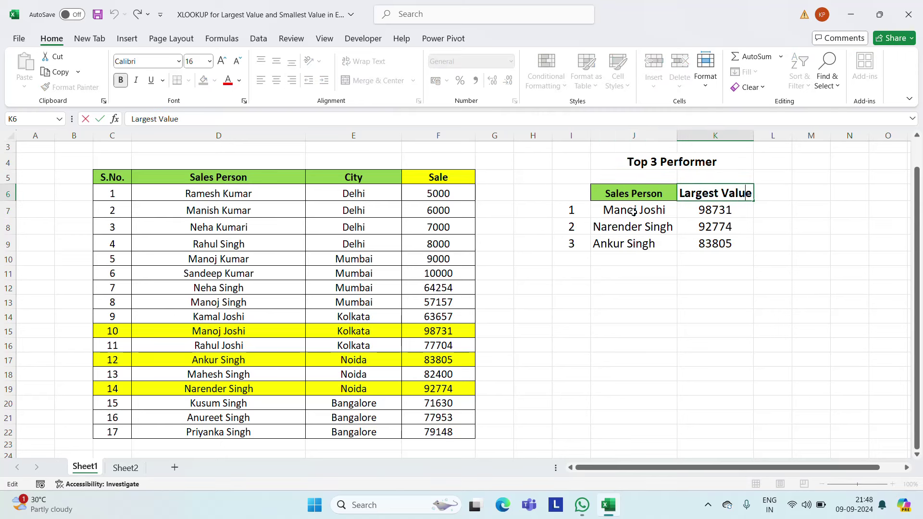
key("F2")
key("shift+Home")
type("Sma")
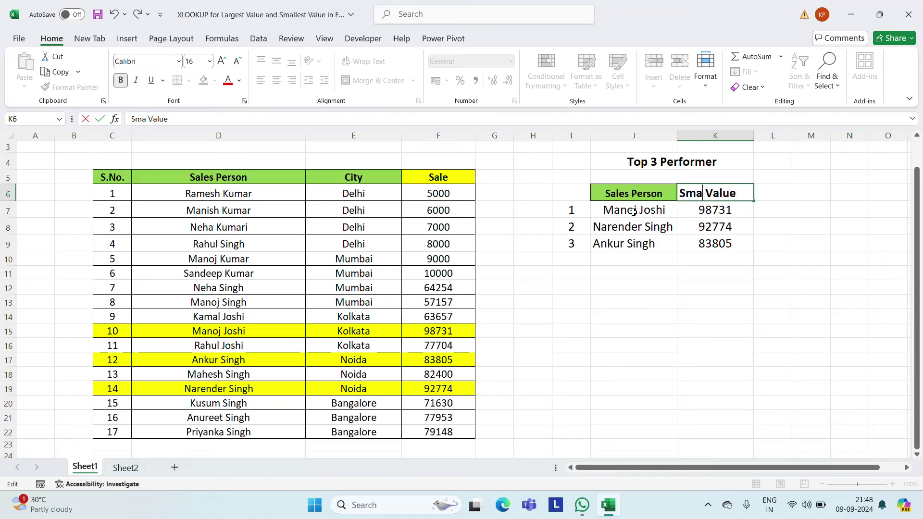
type("llest")
key("Return")
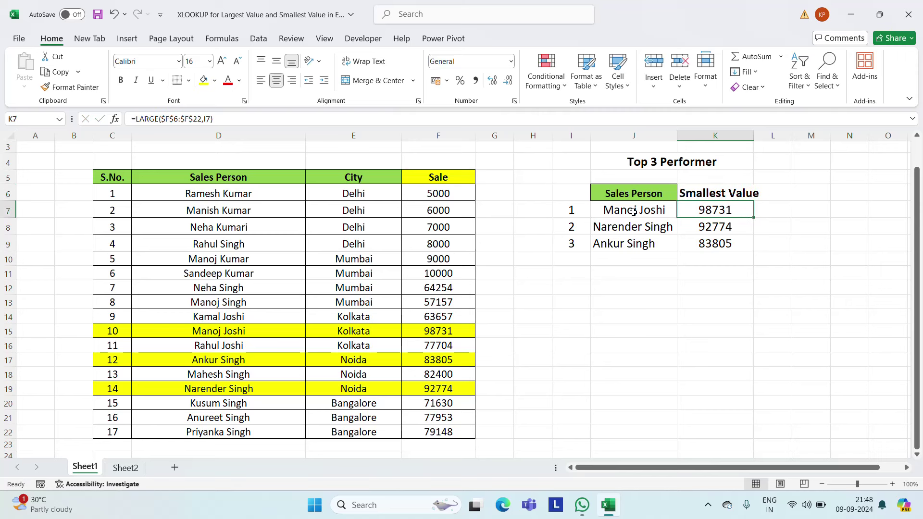
Change the block title in J4 to Top 3 Lower Performer
key("Up")
key("Left")
key("Up")
key("Up")
key("F2")
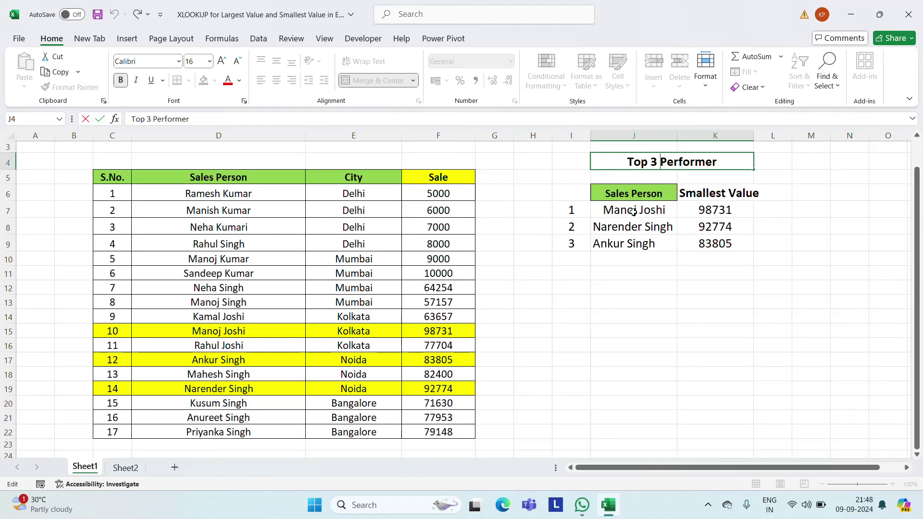
type("Lower")
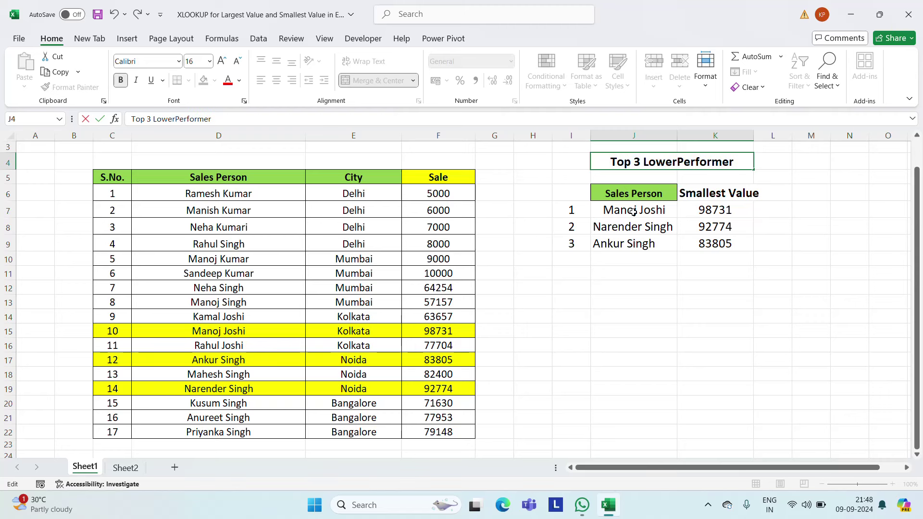
key("Return")
Clear the old names and values from J7:K9
key("Down")
key("Down")
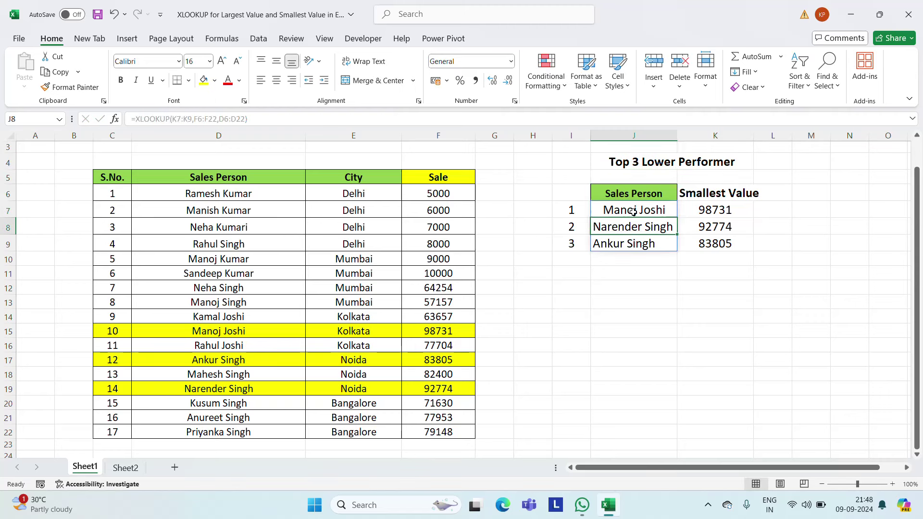
key("shift+Down")
key("shift+Down")
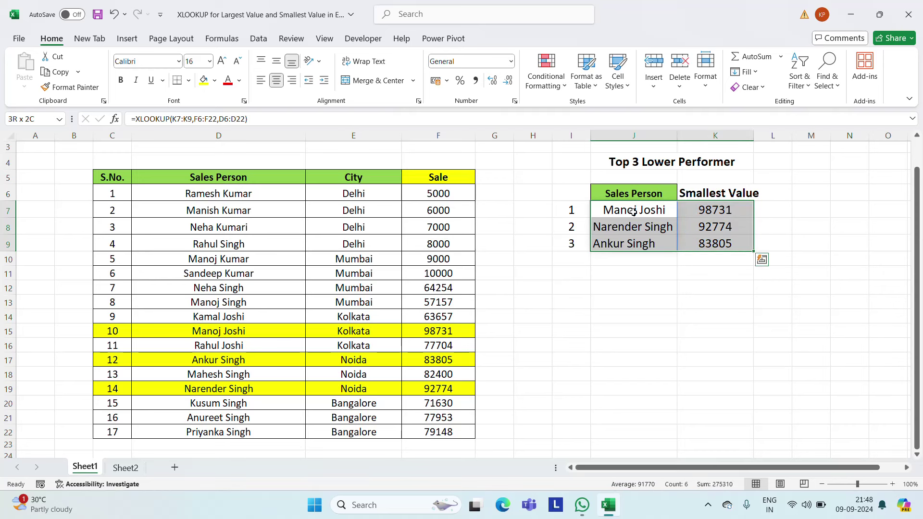
key("Delete")
key("Left")
key("Down")
key("shift+Down")
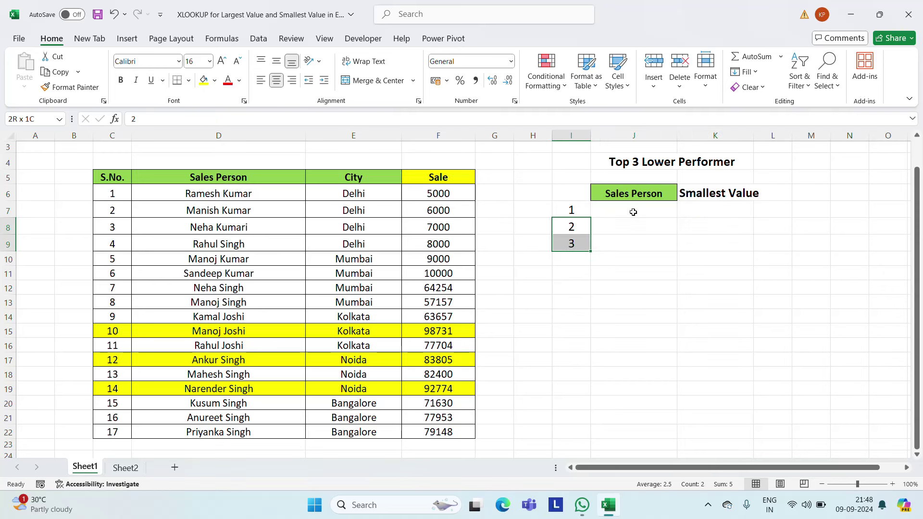
Delete ranks 2 and 3 and enter =SMALL(F6:F22,I7) in K7, returning 5000
key("Delete")
left_click(633, 212)
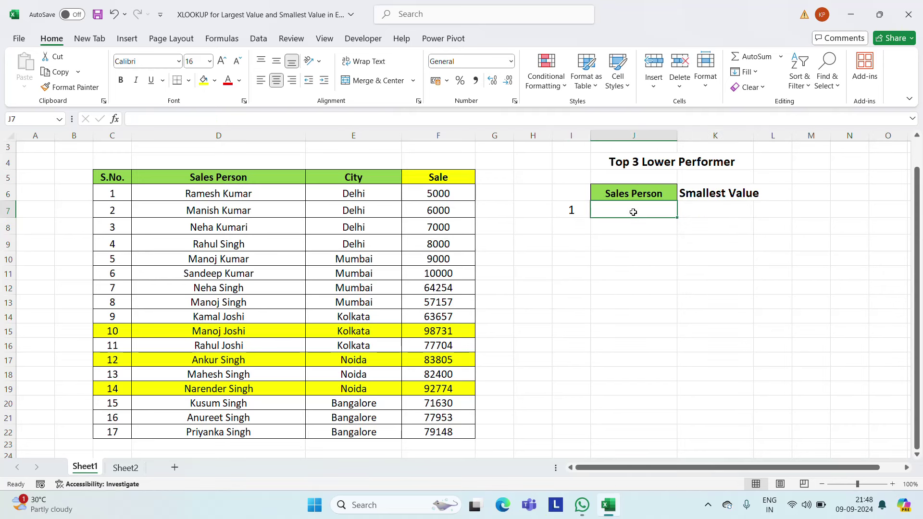
key("Right")
type("=")
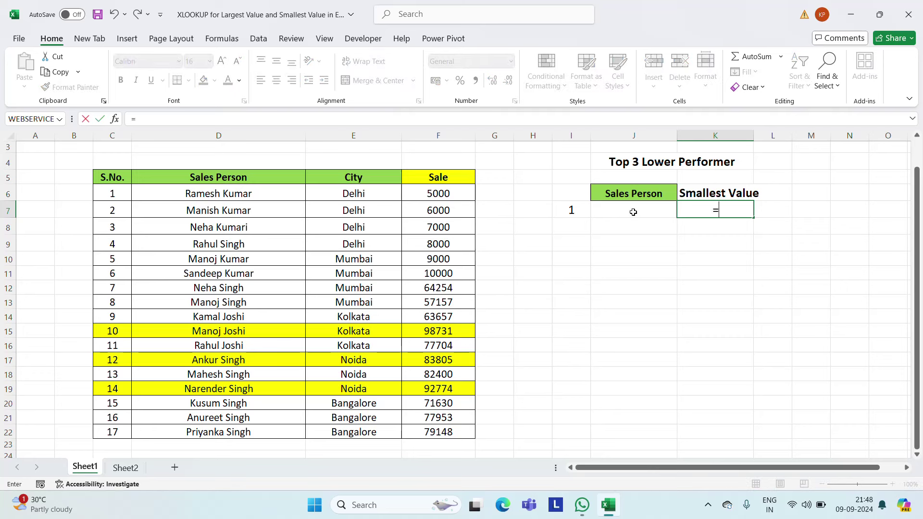
type("sma")
key("Tab")
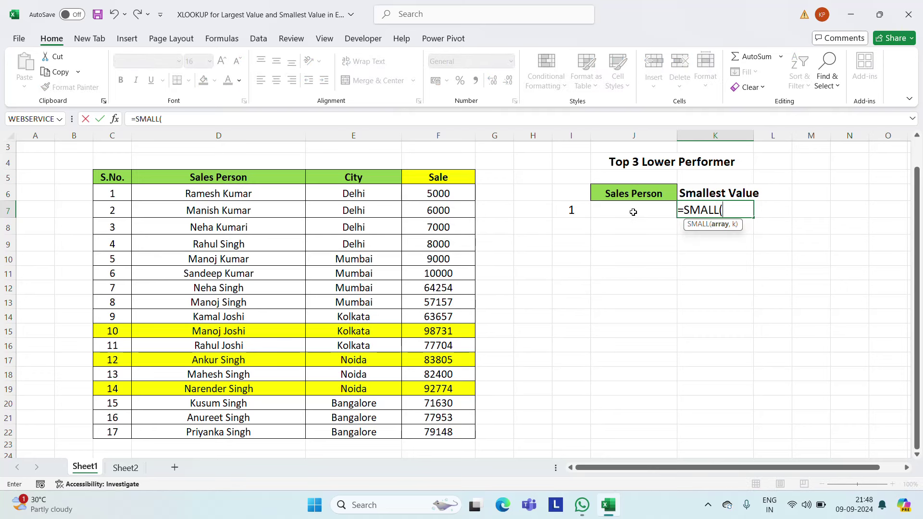
left_click(440, 194)
key("ctrl+shift+Down")
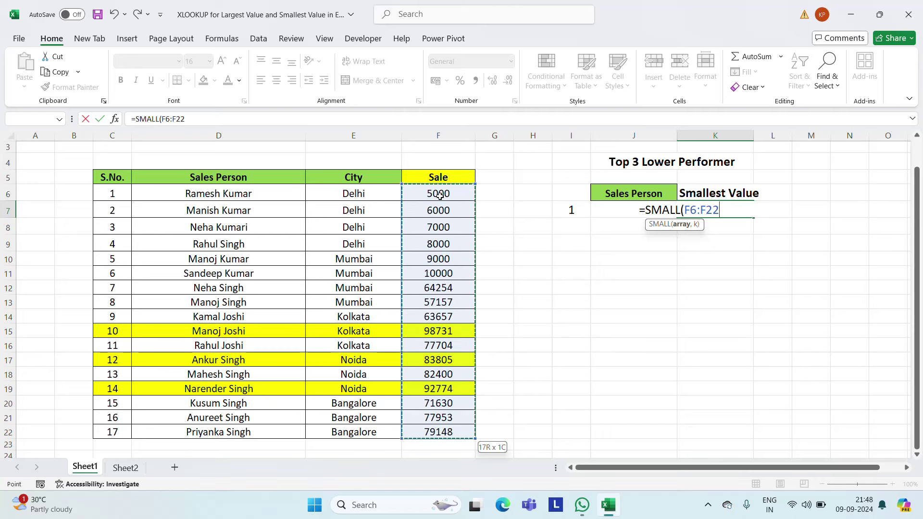
type(",")
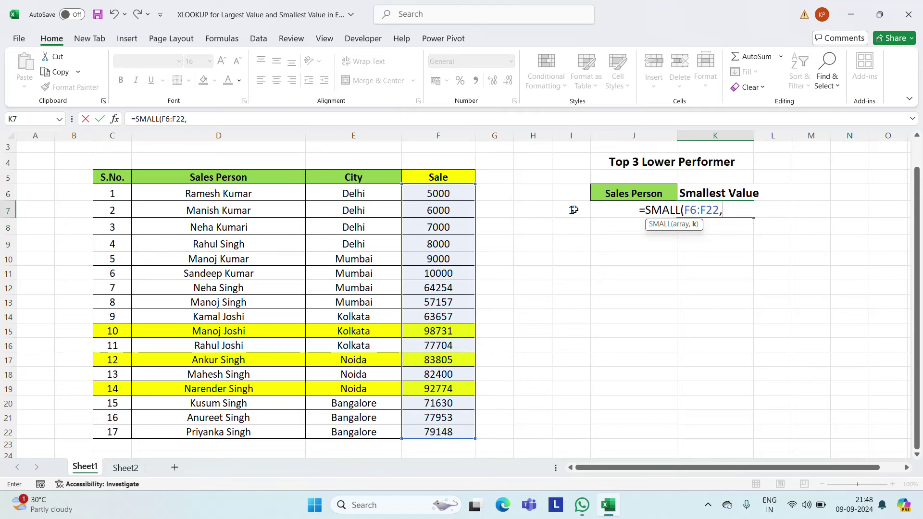
left_click(573, 211)
key("Return")
key("Up")
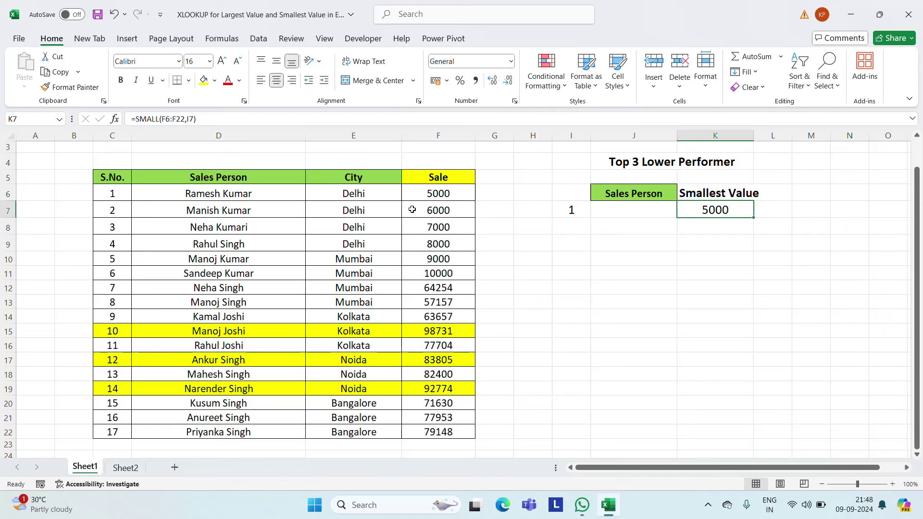
Fill the lowest-sale row C6:F6 red
left_click(115, 195)
key("ctrl+shift+Right")
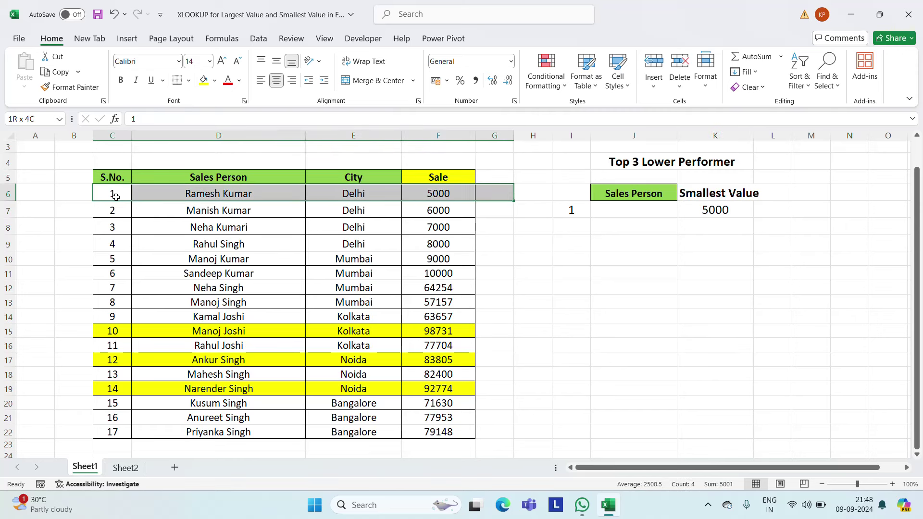
left_click(215, 81)
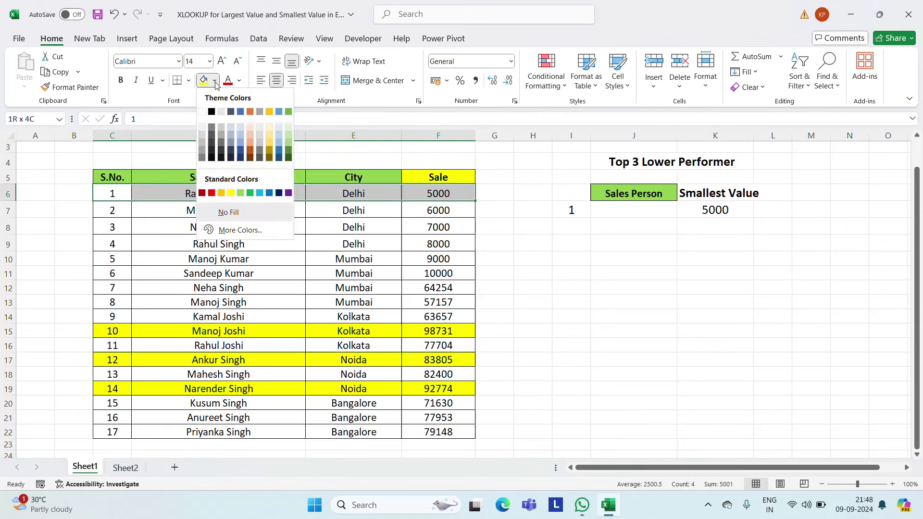
left_click(212, 193)
left_click(716, 216)
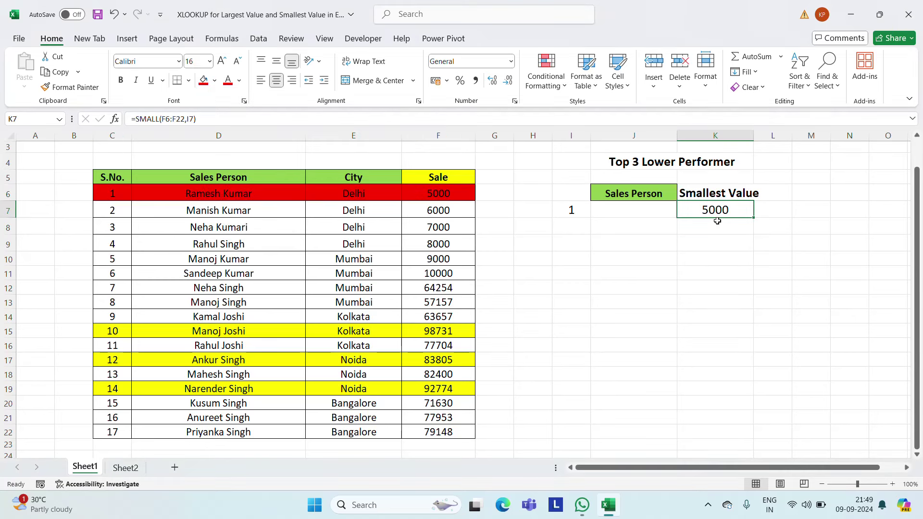
Enter =XLOOKUP(K7,F6:F22,D6:D22) in J7 to return the salesperson with 5000
key("Left")
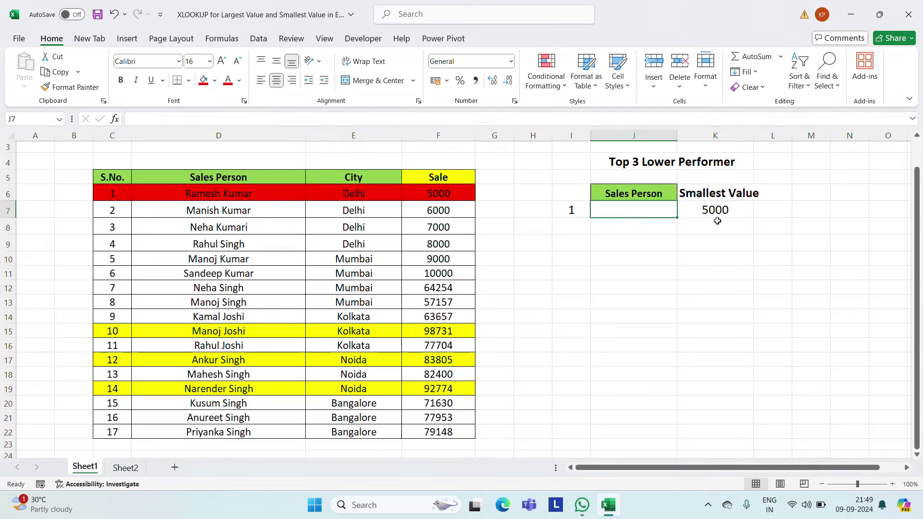
type("=x")
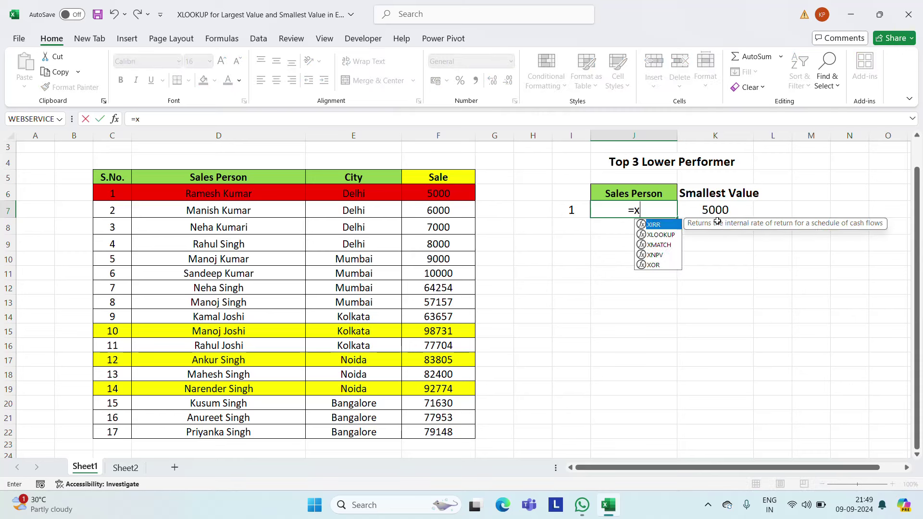
type("l")
key("Tab")
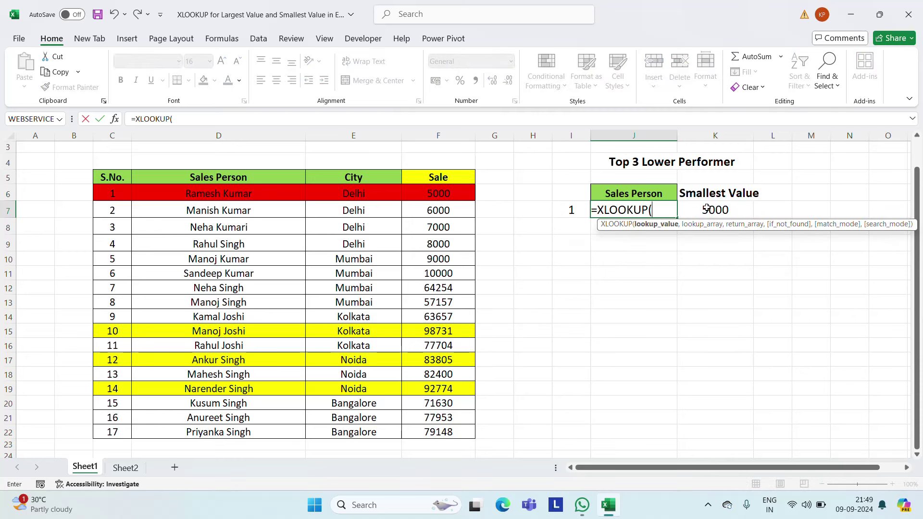
left_click(724, 212)
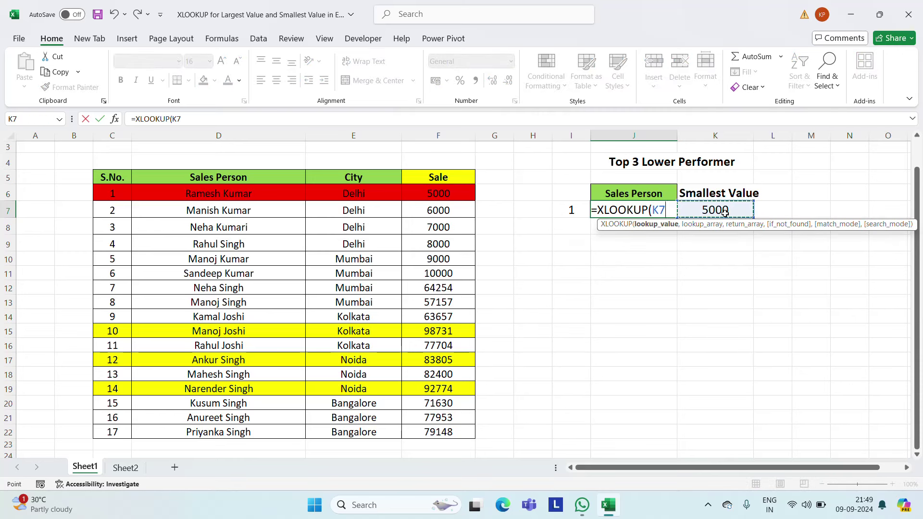
type(",")
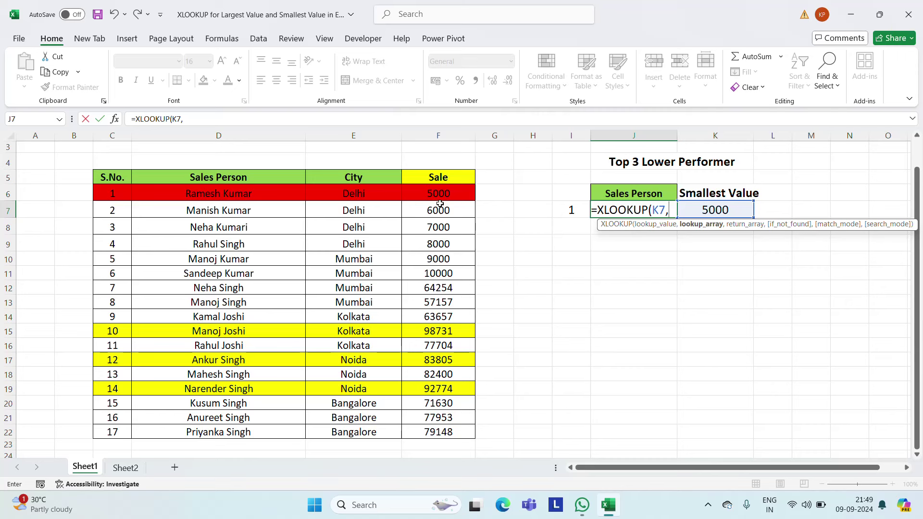
left_click(439, 210)
left_click(440, 200)
key("ctrl+shift+Down")
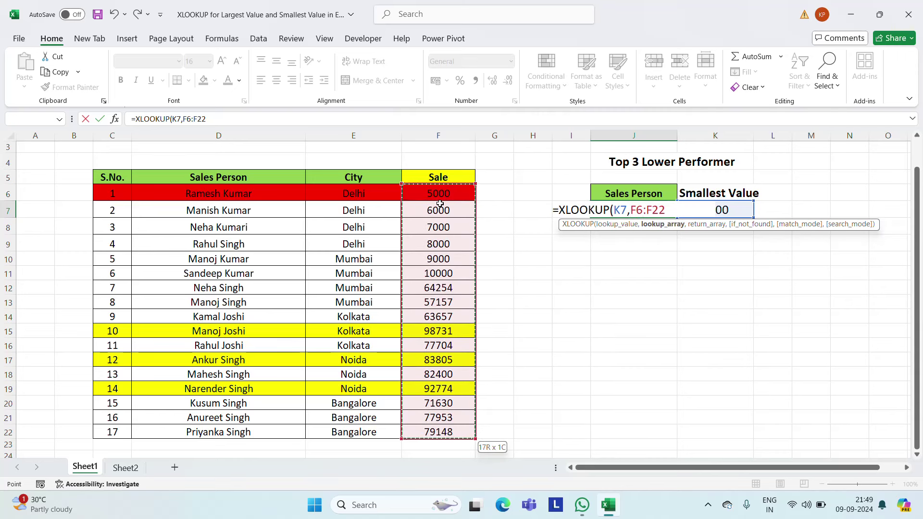
type(",")
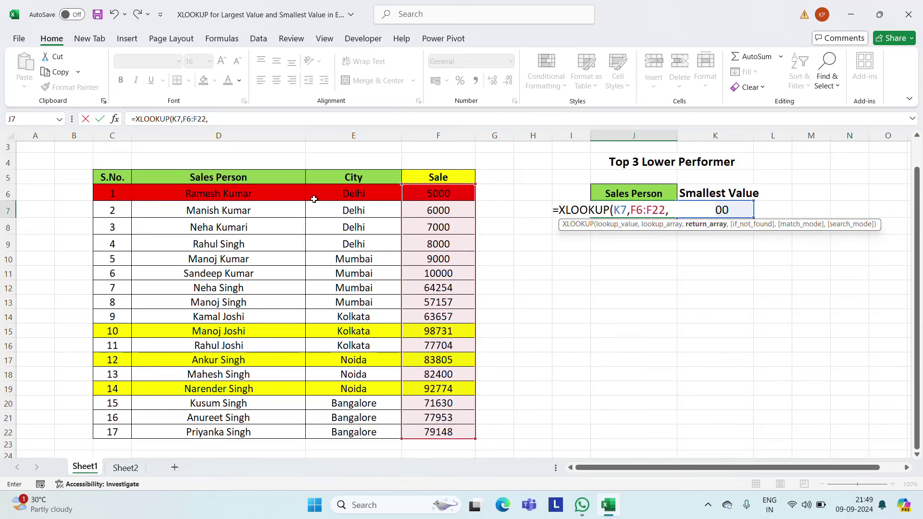
left_click(201, 198)
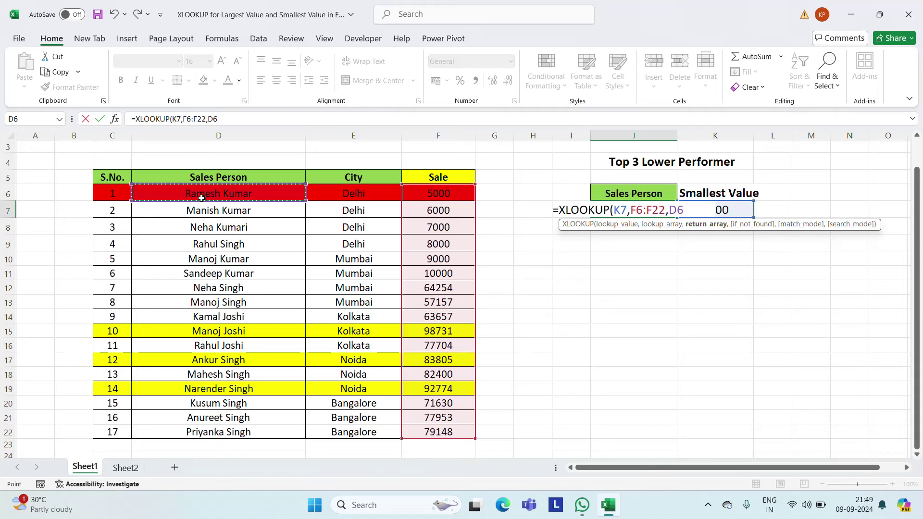
key("ctrl+shift+Down")
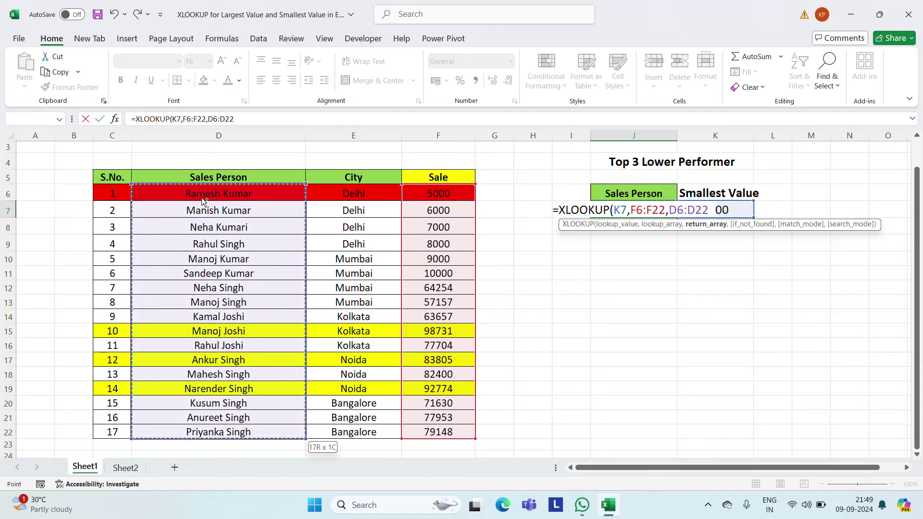
key("ctrl+Return")
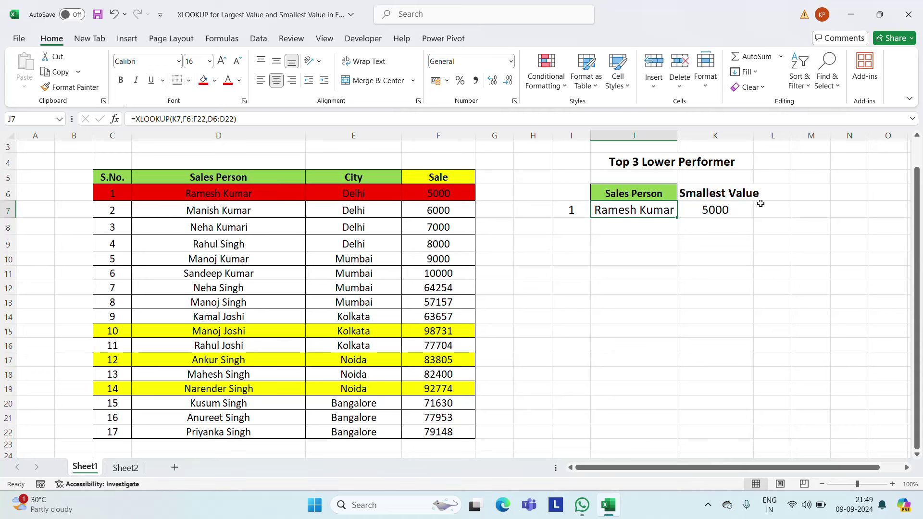
Enter ranks 2 and 3 below rank 1 in the rank column
left_click(691, 209)
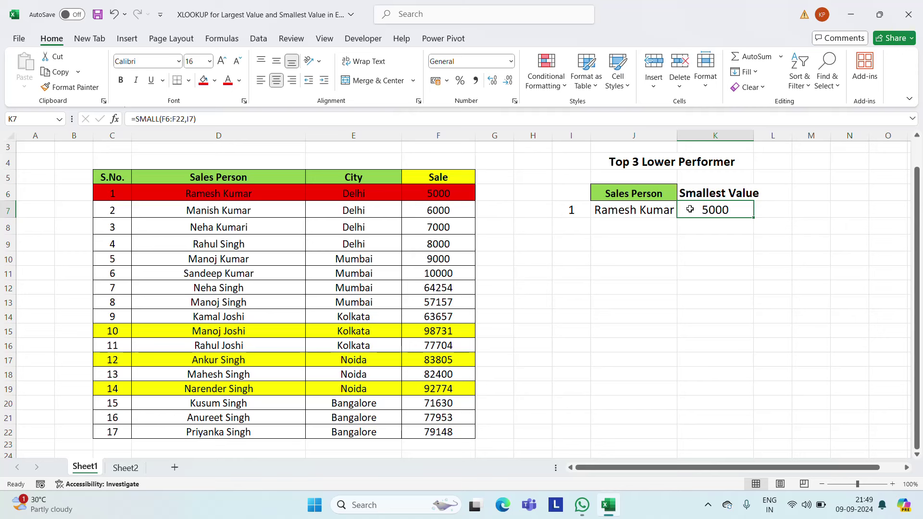
key("Left")
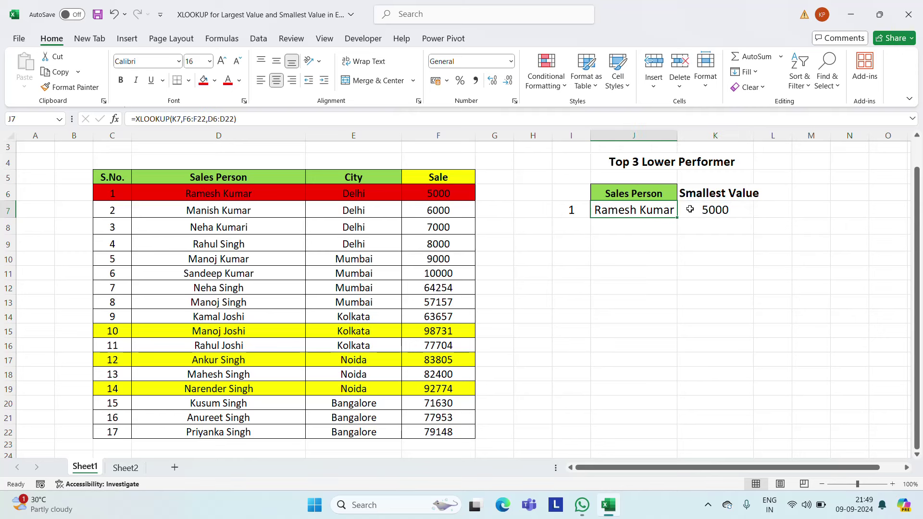
key("Right")
key("Left")
key("Left")
key("Down")
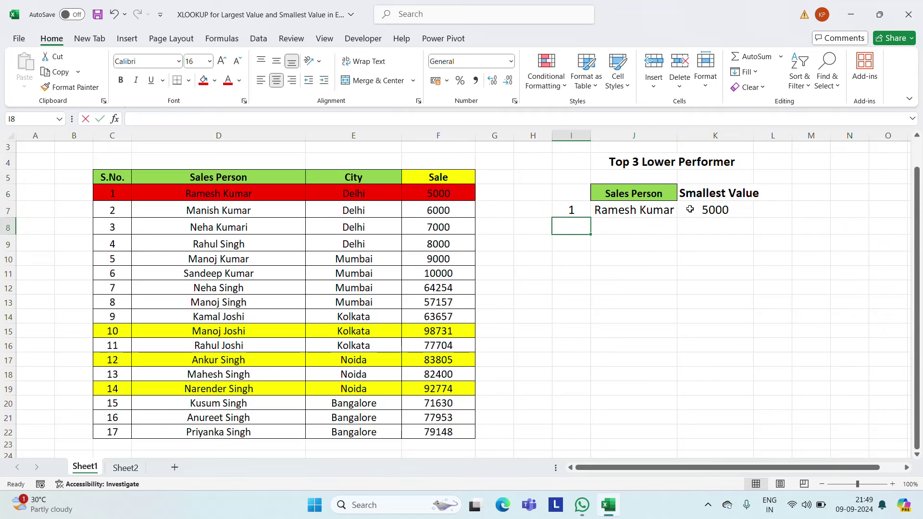
type("2")
key("Return")
type("3")
key("Return")
Clear the existing rank 1 Sales Person and Smallest Value formulas
key("Up")
key("Up")
key("Right")
key("Right")
key("Up")
key("Left")
key("shift+Right")
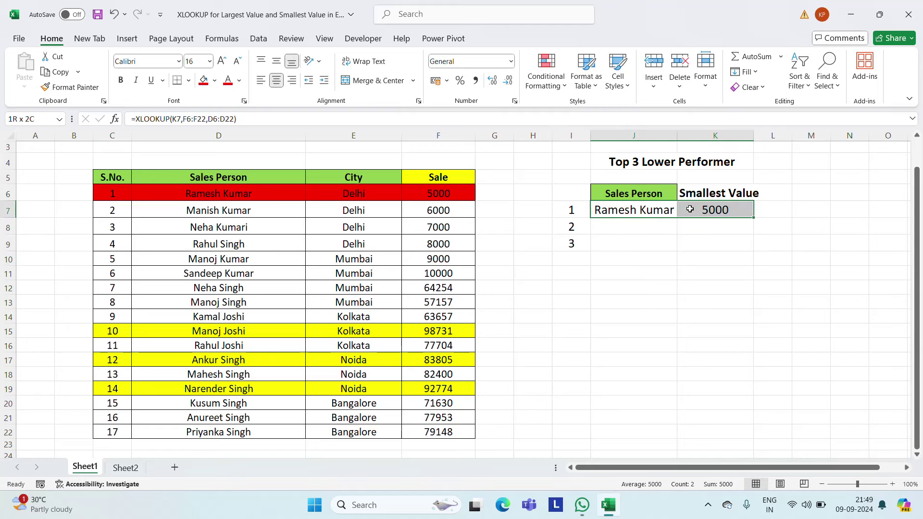
key("Delete")
Enter =SMALL(F6:F22,I7) in K7, using the rank in I7 as k
left_click(690, 209)
type("=")
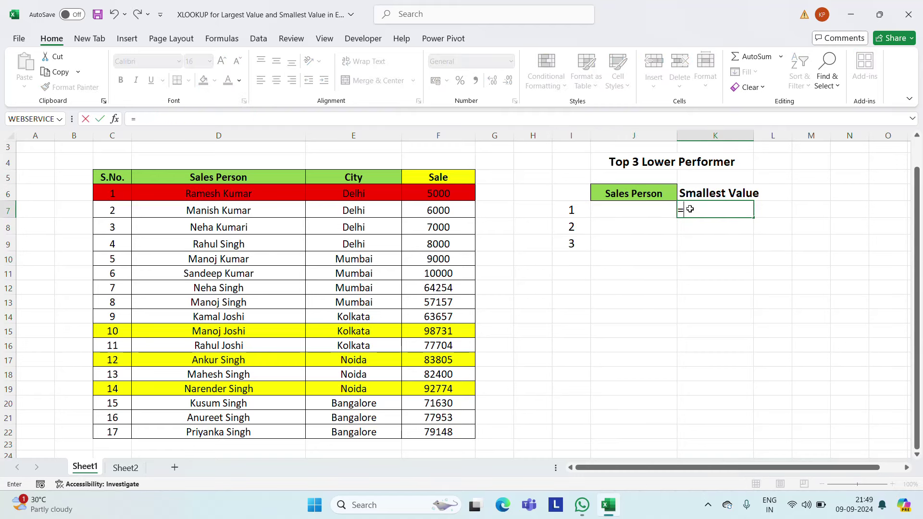
type("sma")
key("Tab")
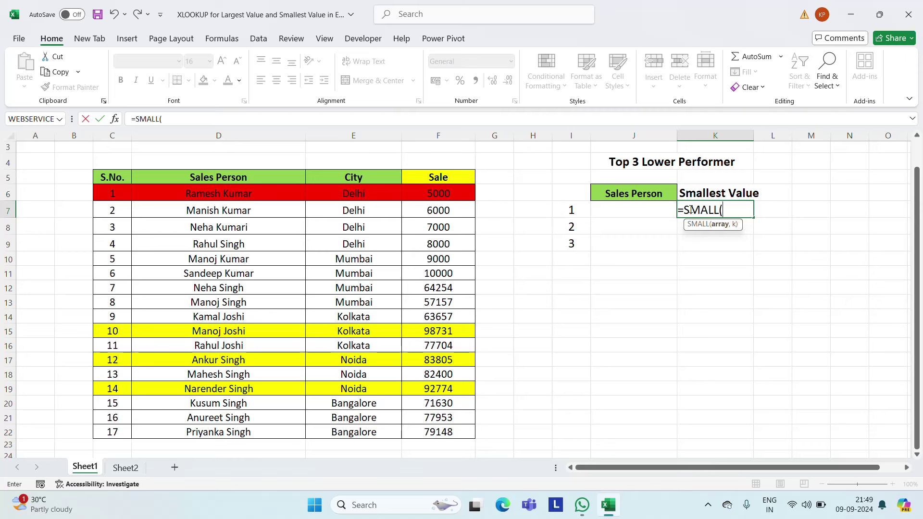
key("Left")
key("Left")
key("Left")
key("Left")
key("Left")
key("Up")
key("ctrl+shift+Down")
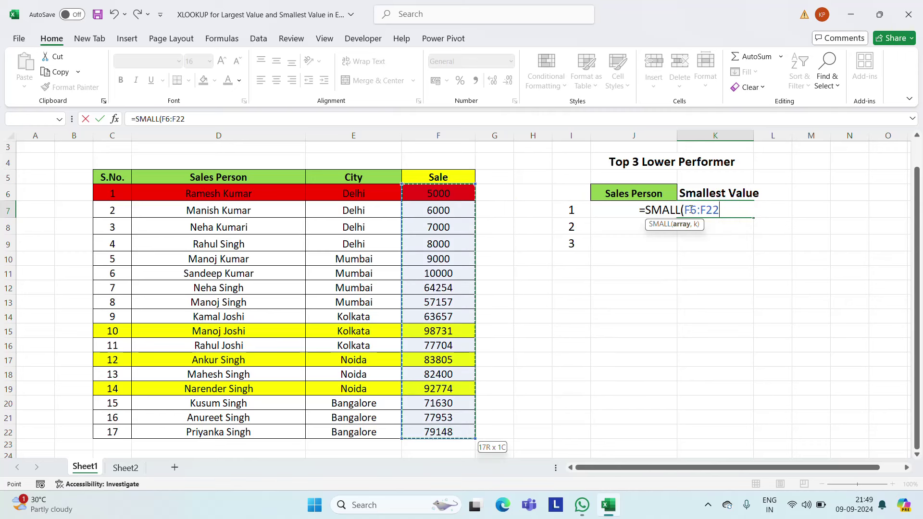
type(",")
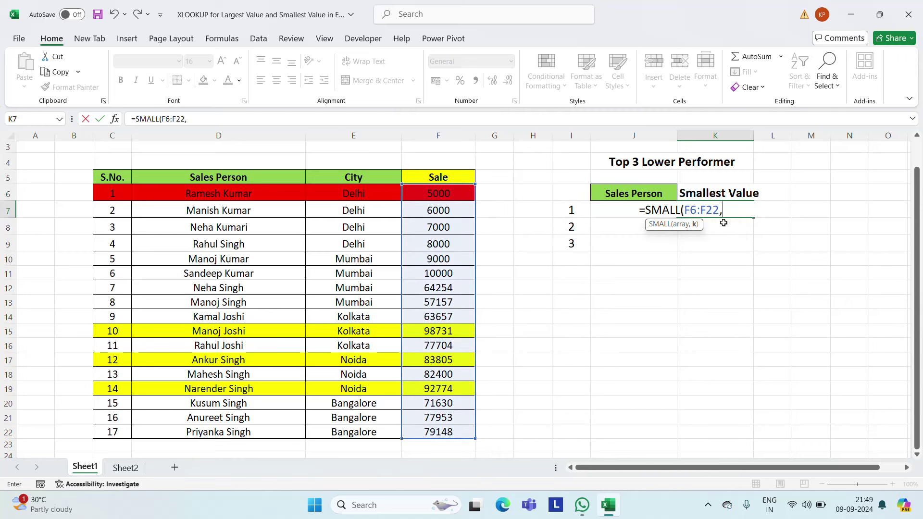
left_click(573, 210)
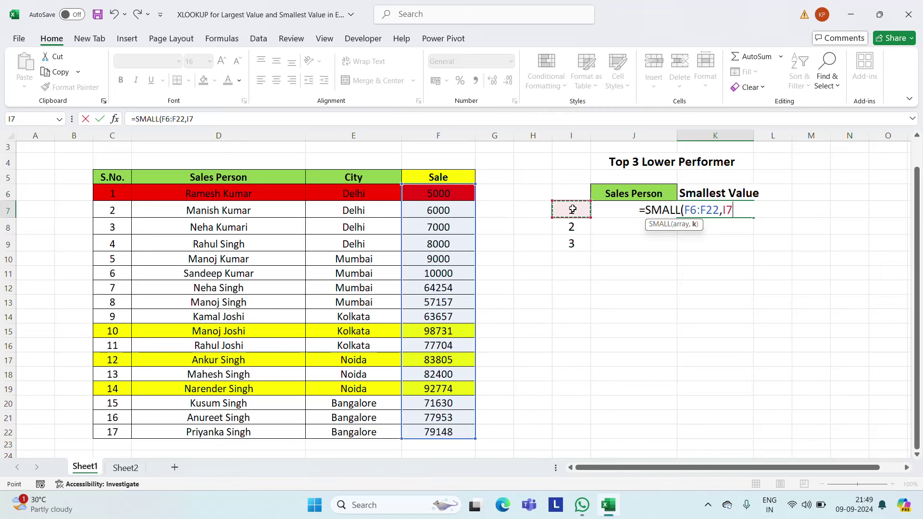
key("Return")
key("Up")
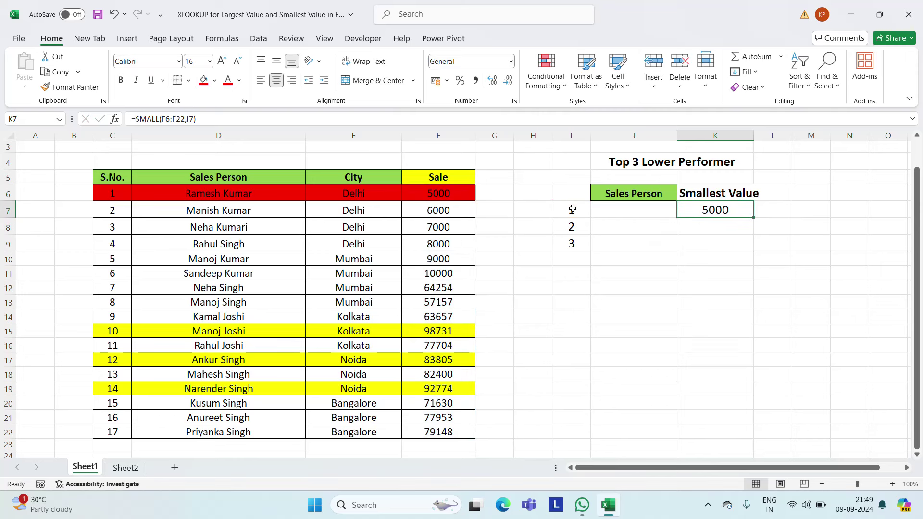
Lock the range as $F$6:$F$22 and copy the K7 formula into K8:K9
key("F2")
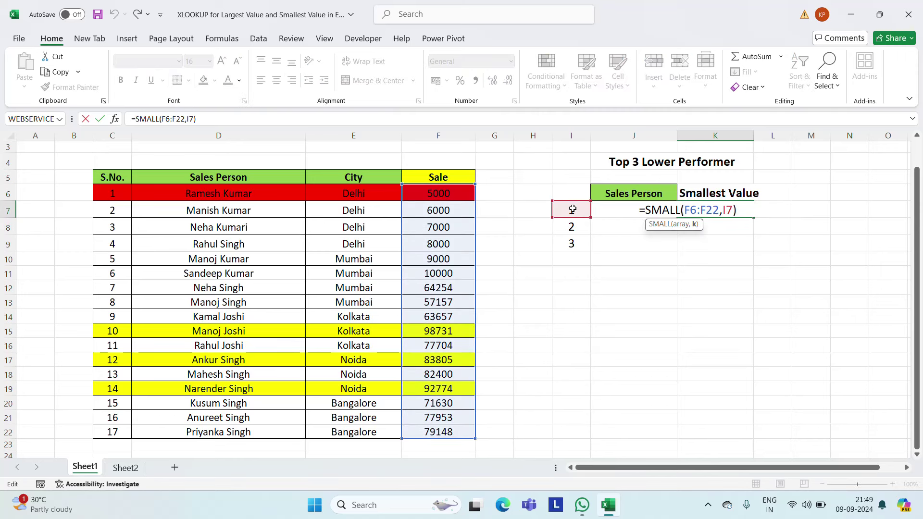
key("Left")
key("Left")
key("Left")
type("$F$6:")
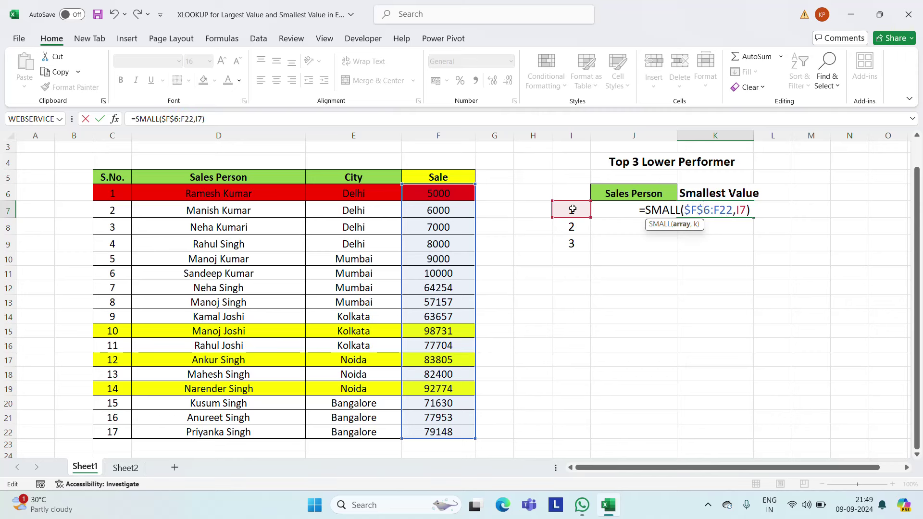
type("$F")
type("$")
key("ctrl+Return")
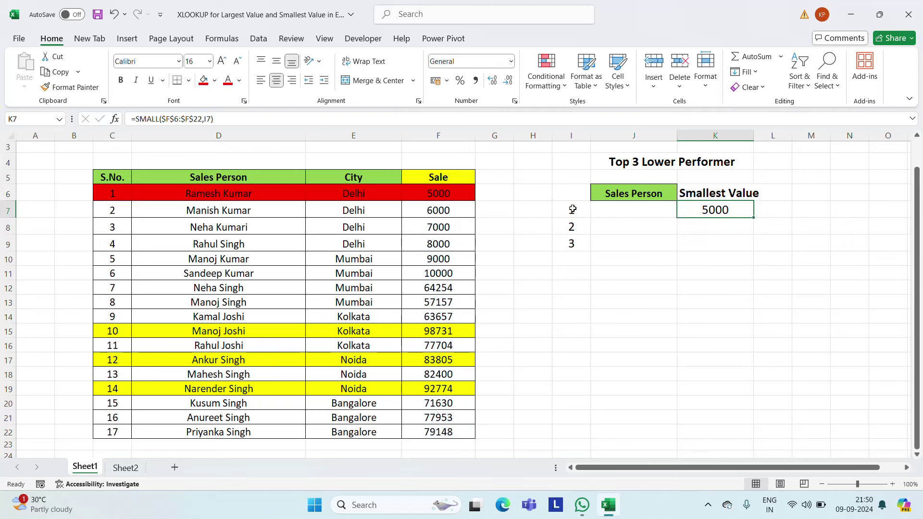
key("ctrl+c")
key("shift+Down")
key("shift+Down")
key("ctrl+v")
key("Escape")
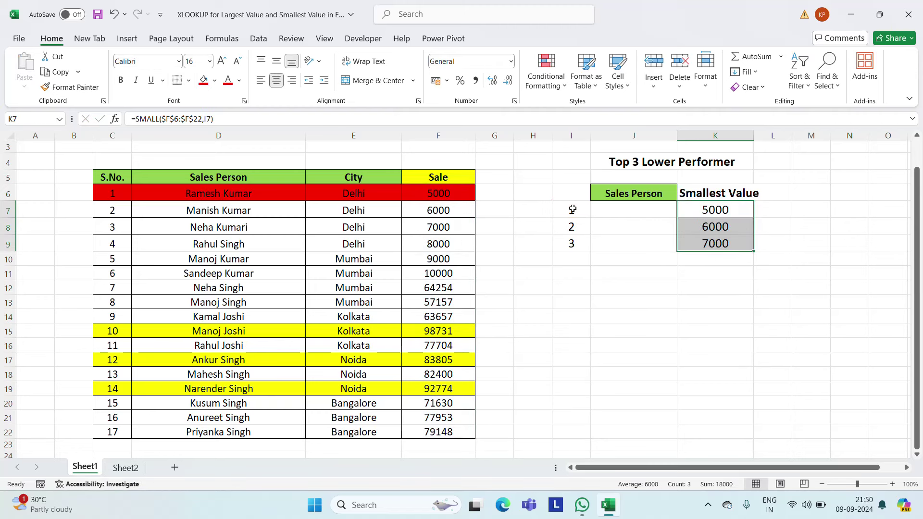
key("shift+Up")
key("shift+Up")
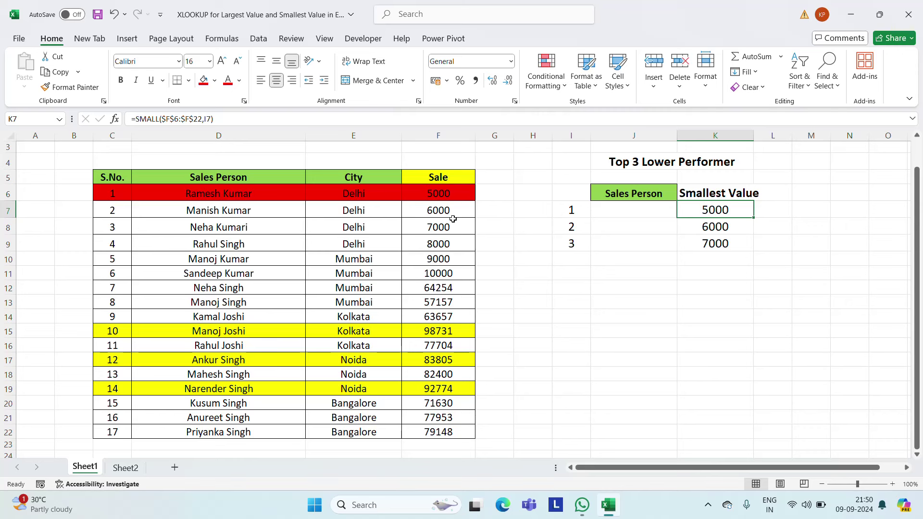
left_click(126, 214)
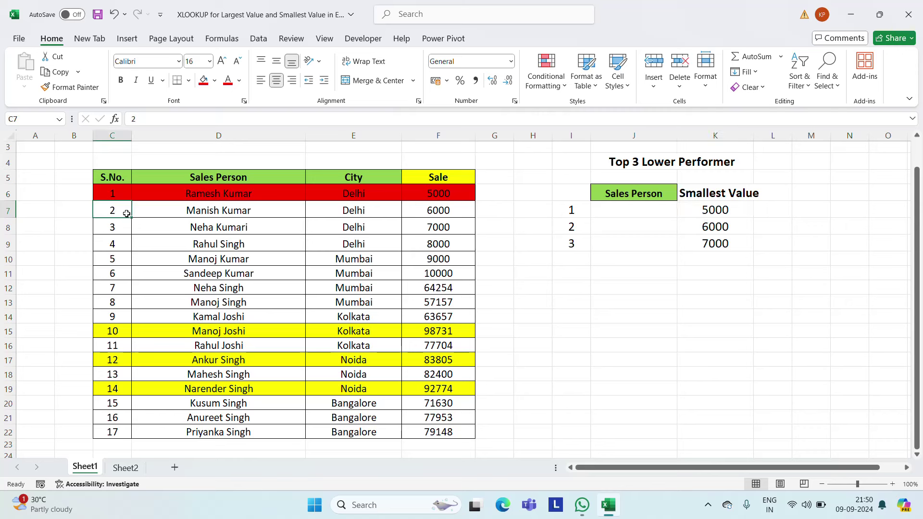
key("shift+Down")
key("shift+Right")
key("shift+Right")
key("shift+Right")
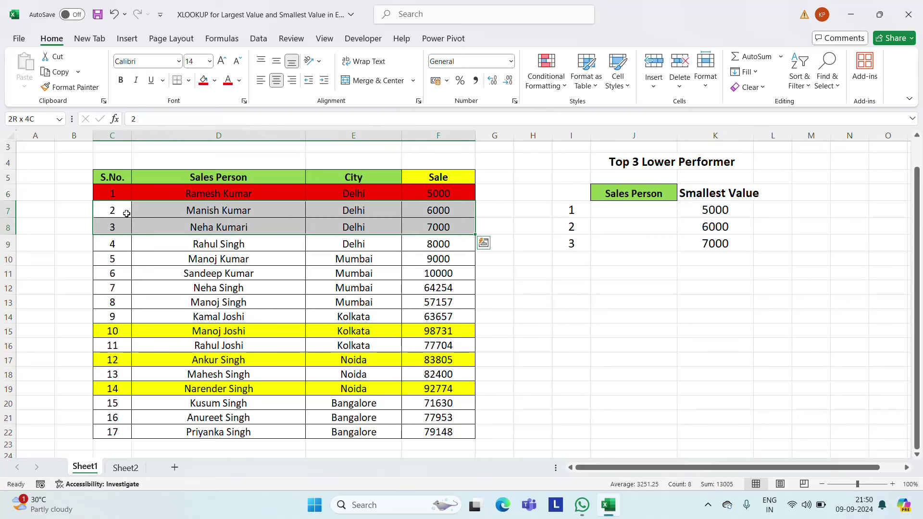
left_click(203, 79)
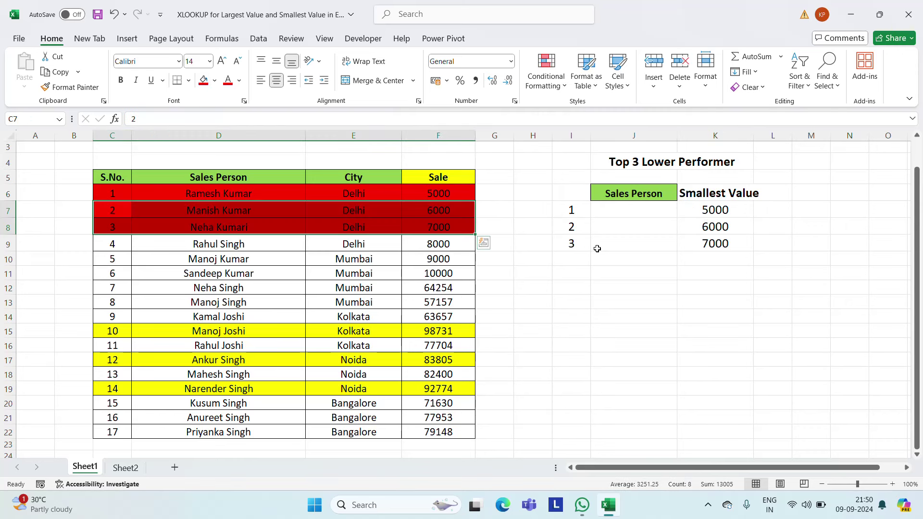
left_click(619, 245)
key("Up")
key("Up")
key("Up")
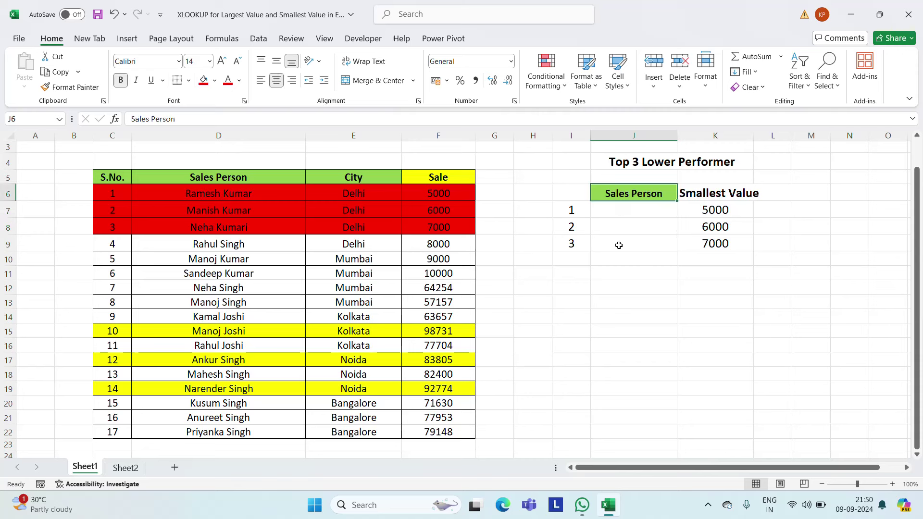
key("Right")
key("Down")
Enter =XLOOKUP(K7:K9,F6:F22,D6:D22) in J7 so the three names spill into J7:J9
key("Left")
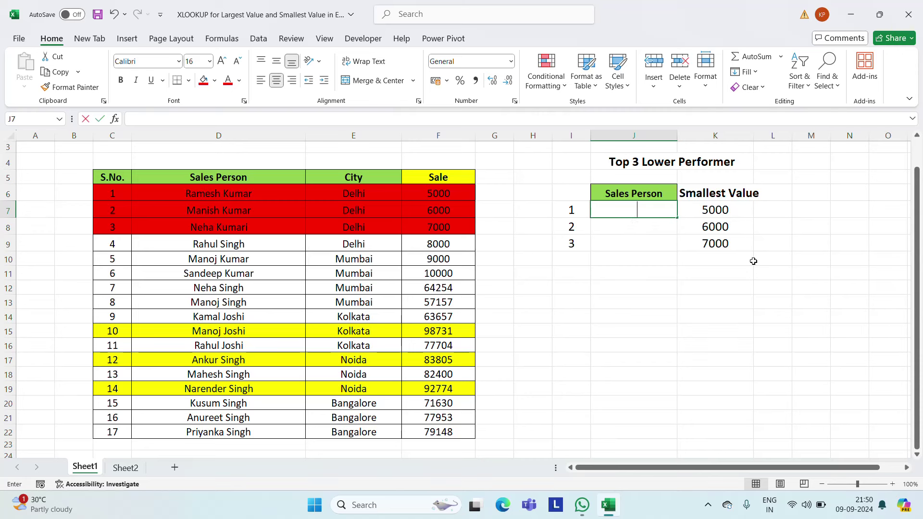
type("=xl")
key("Tab")
key("Right")
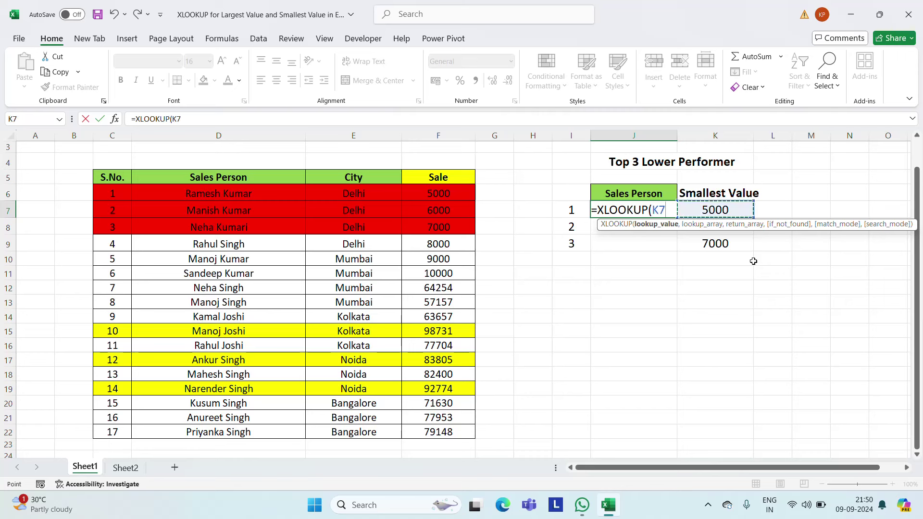
key("shift+Down")
key("shift+Down")
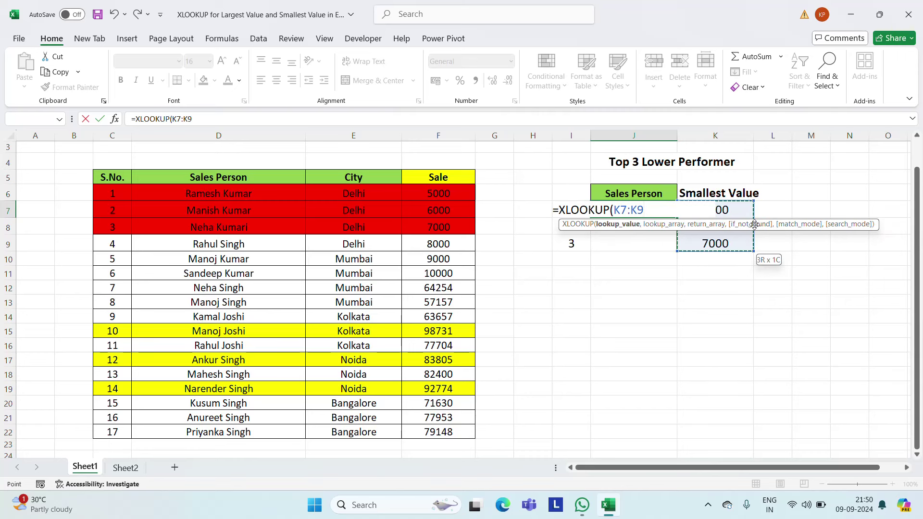
type(",")
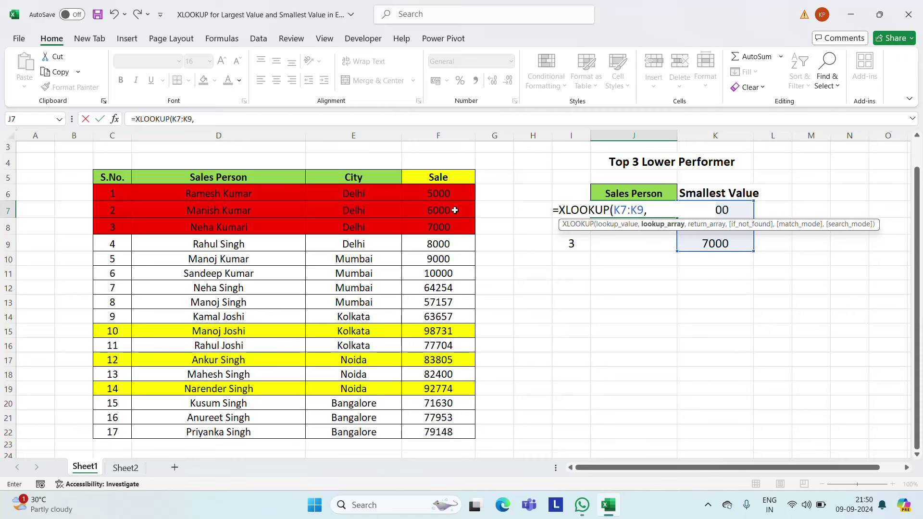
left_click(440, 198)
key("ctrl+shift+Down")
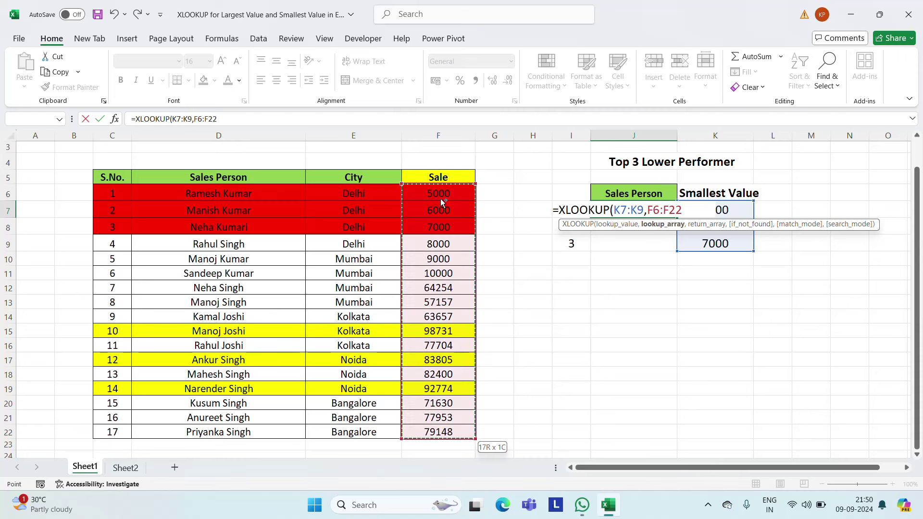
type(",")
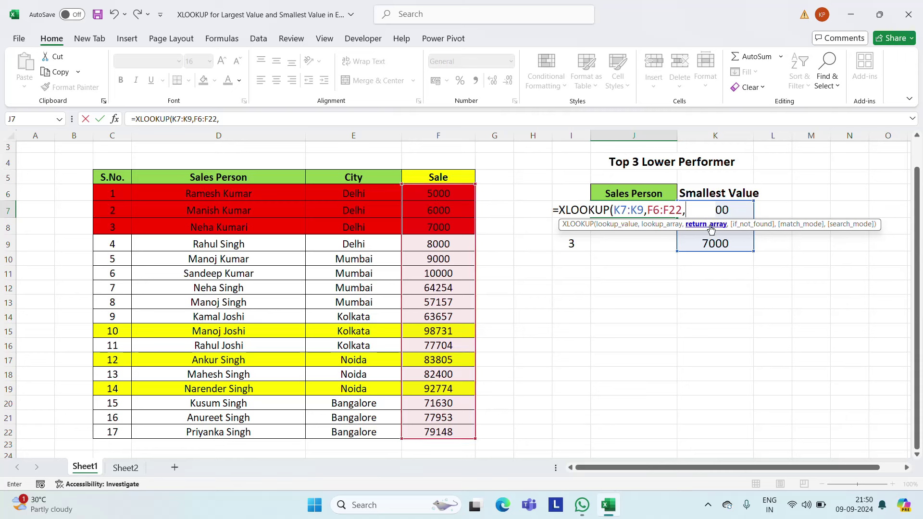
left_click(198, 195)
key("ctrl+shift+Down")
key("Return")
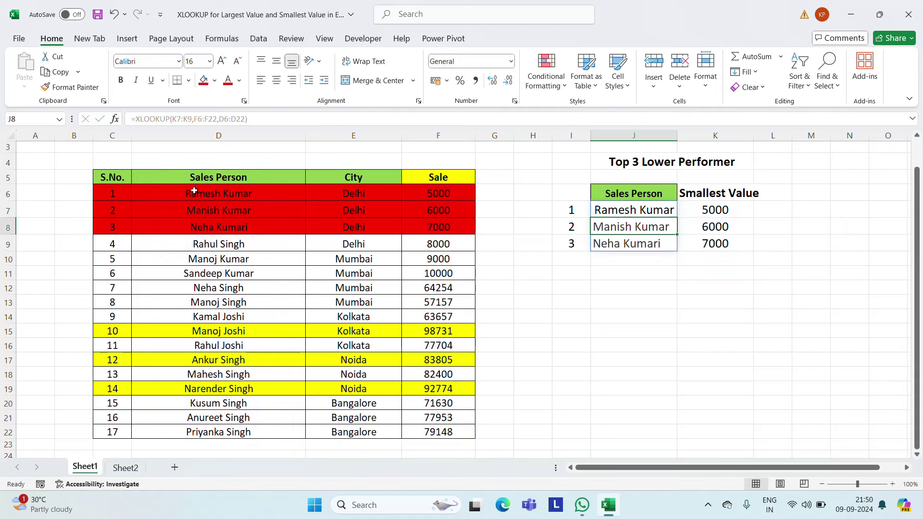
Review the XLOOKUP formula in J7 and the SMALL formula in K7
key("Up")
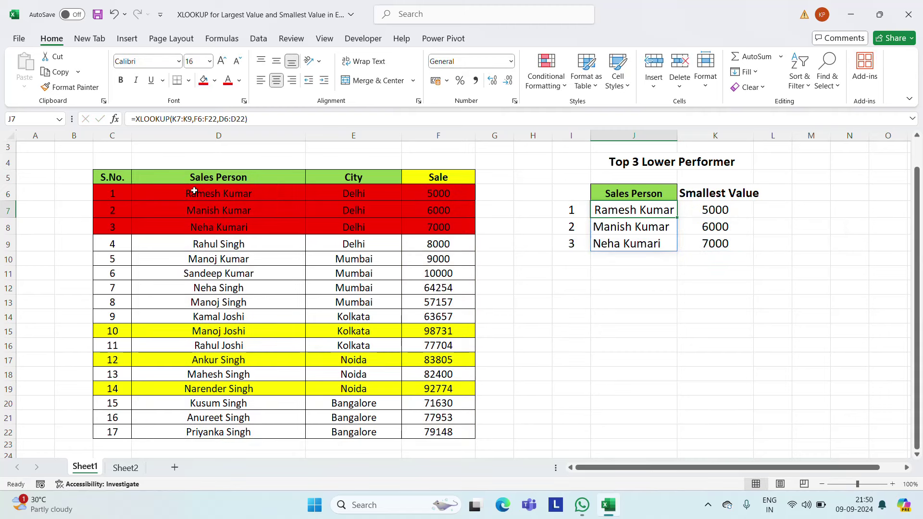
key("Right")
key("Left")
key("Right")
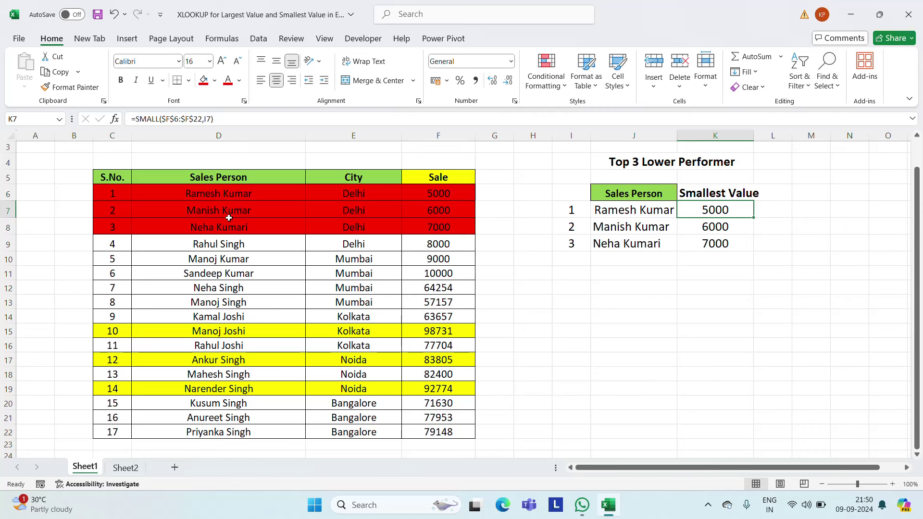
left_click(721, 223)
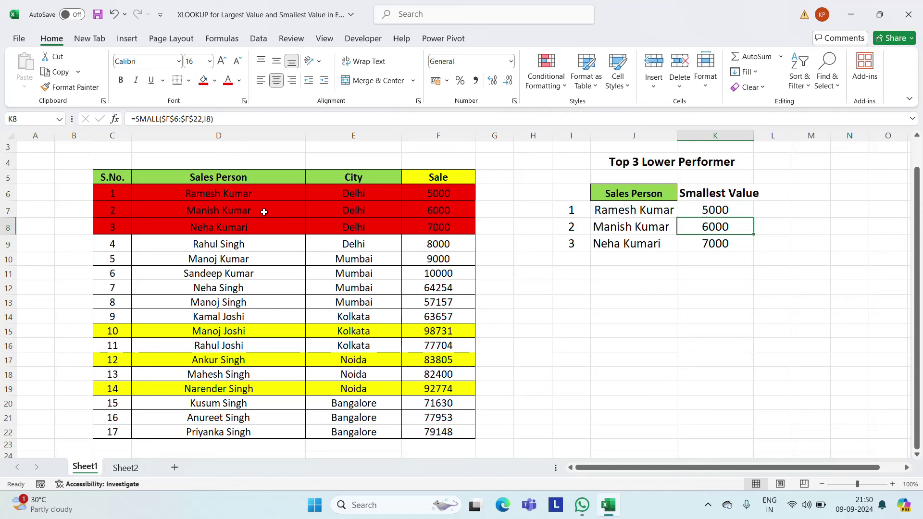
left_click(716, 241)
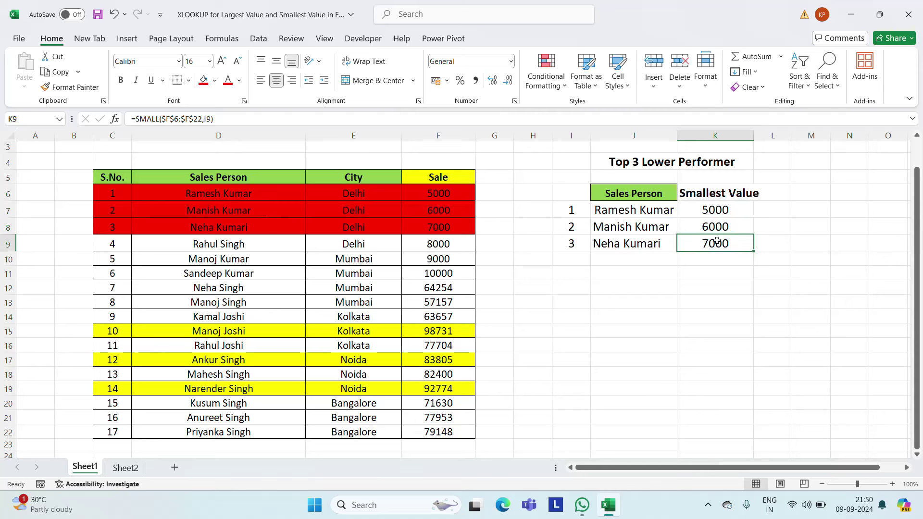
key("Left")
key("Left")
key("Up")
key("Up")
key("Up")
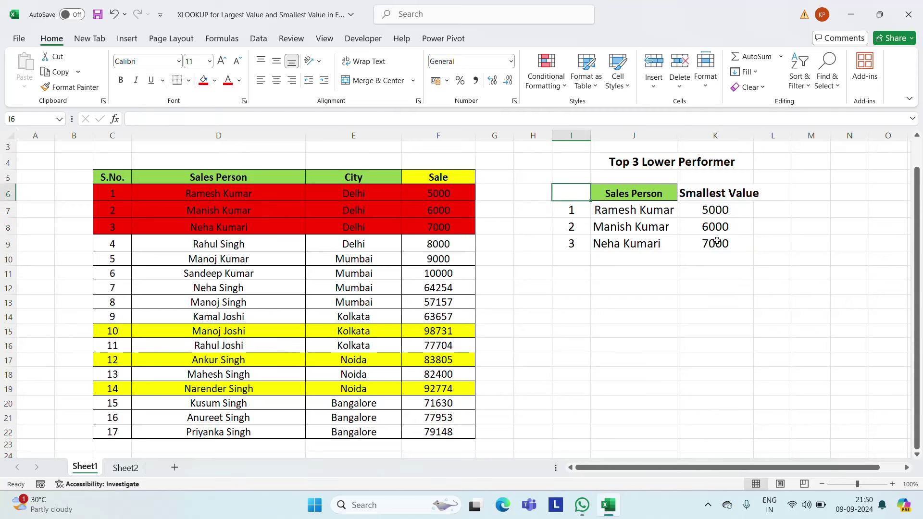
key("Right")
key("Right")
key("Left")
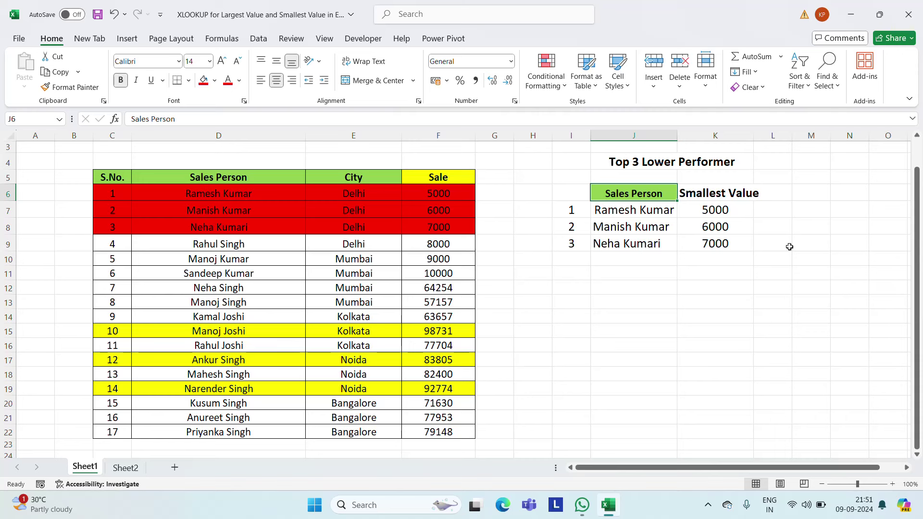
left_click(745, 210)
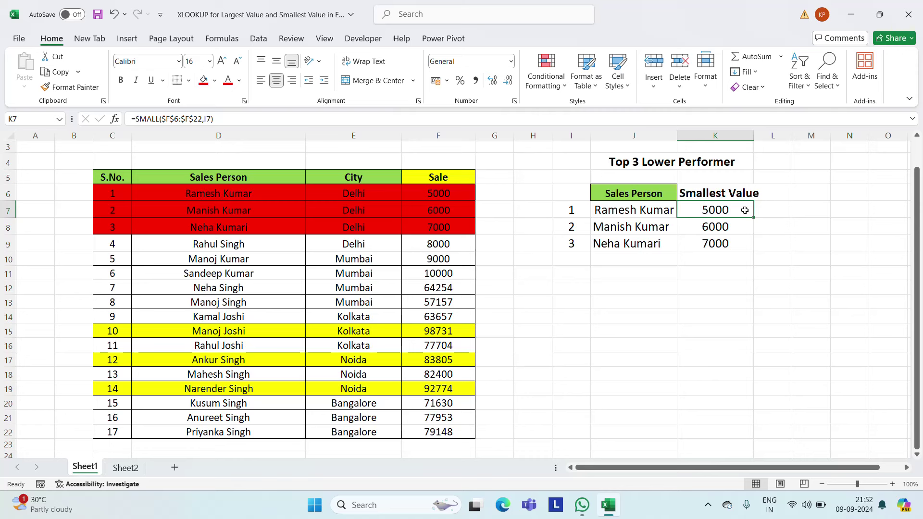
left_click(706, 506)
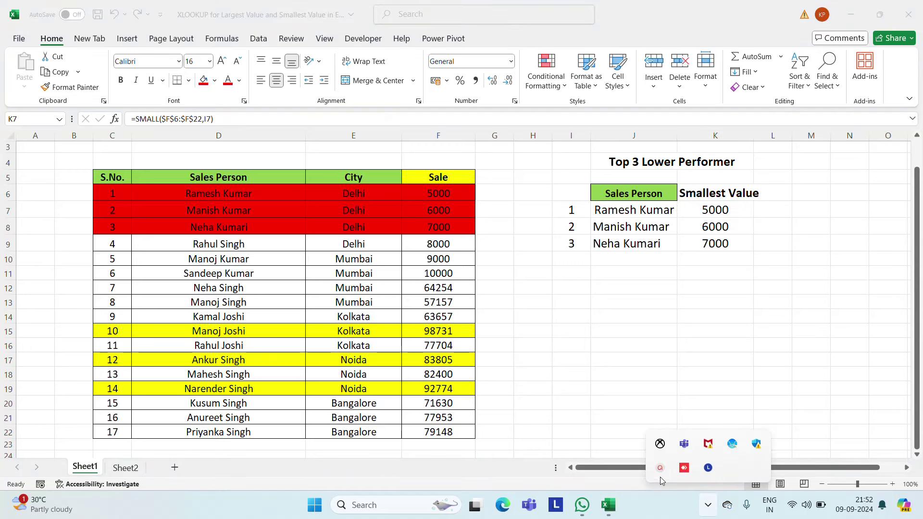
left_click(660, 469)
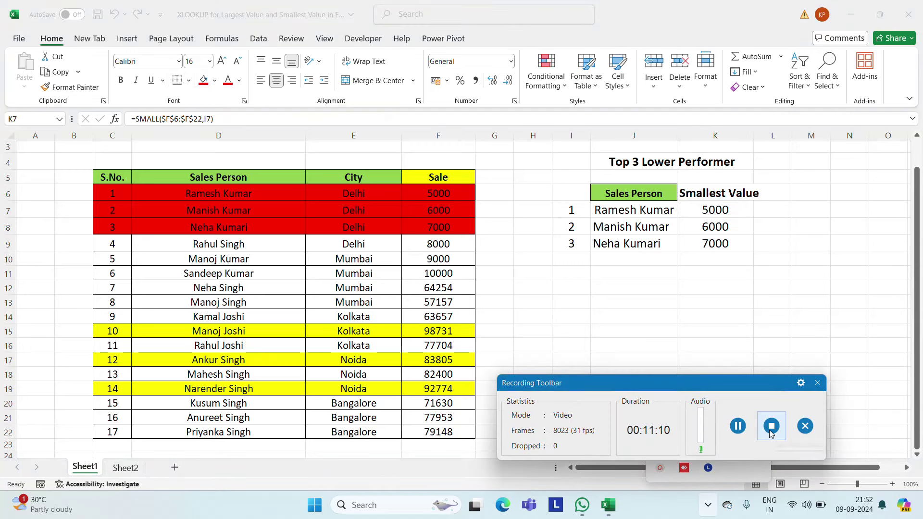